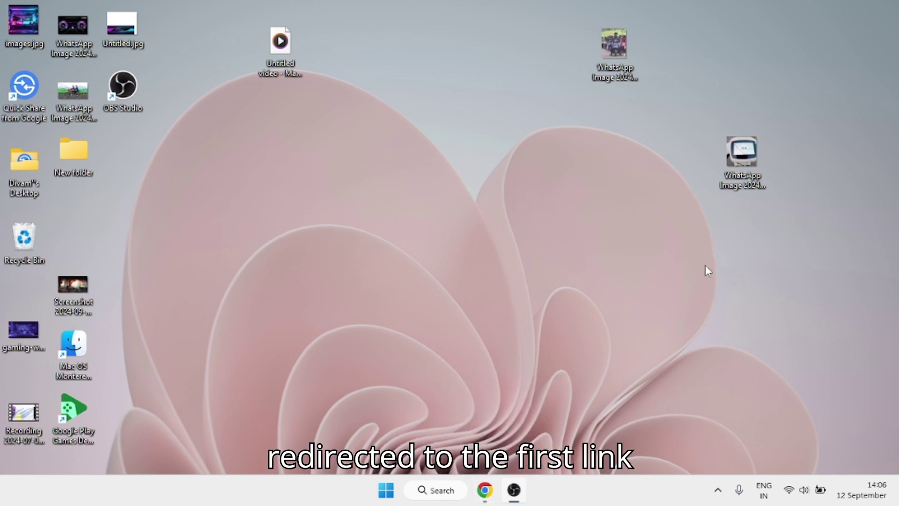
Return to the WallpaperCave 4K listing, dismissing the full-screen advertisement on the way
left_click(484, 490)
left_click(130, 4)
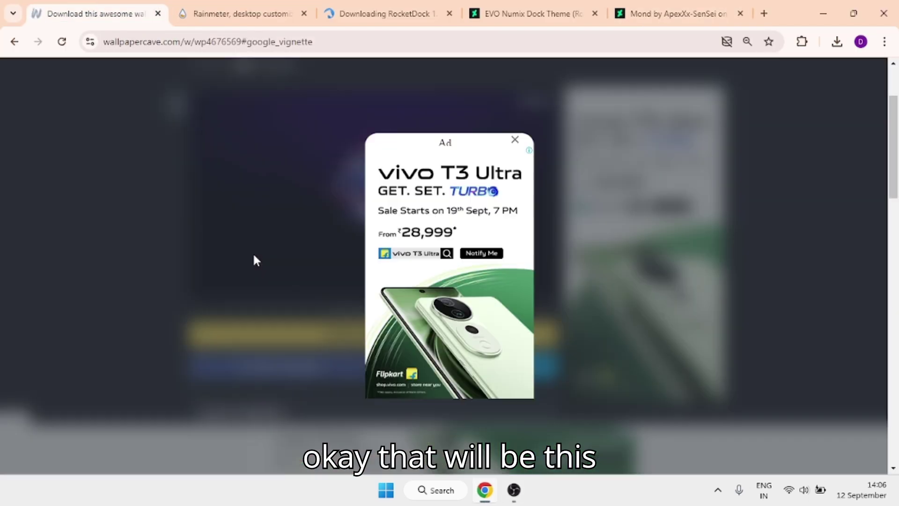
left_click(515, 140)
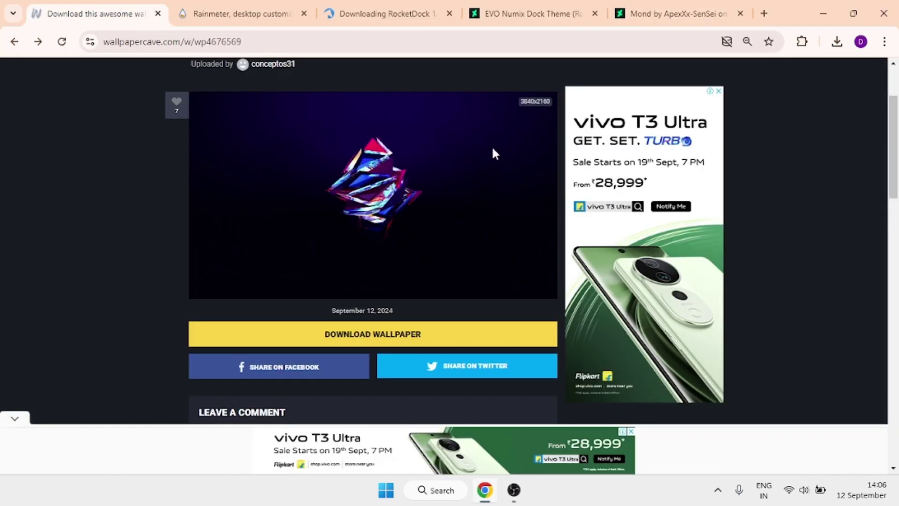
left_click(14, 42)
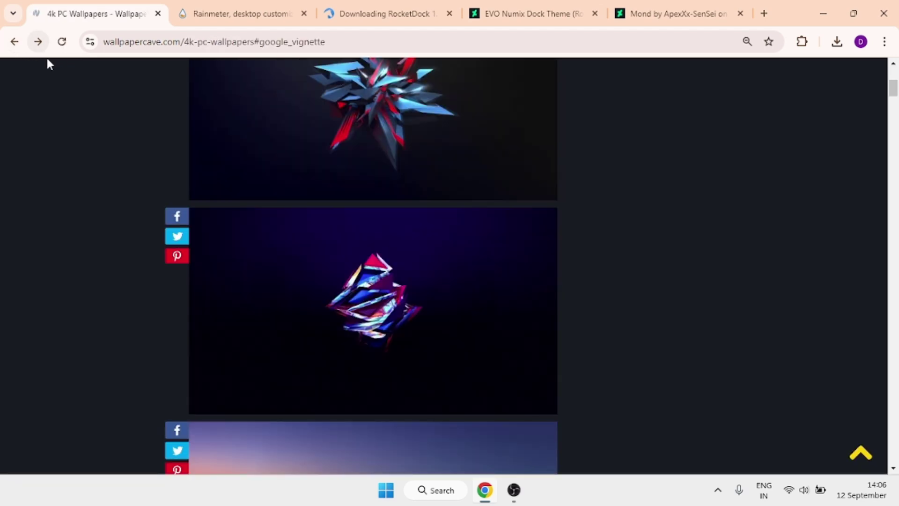
scroll(437, 205, "up", 5)
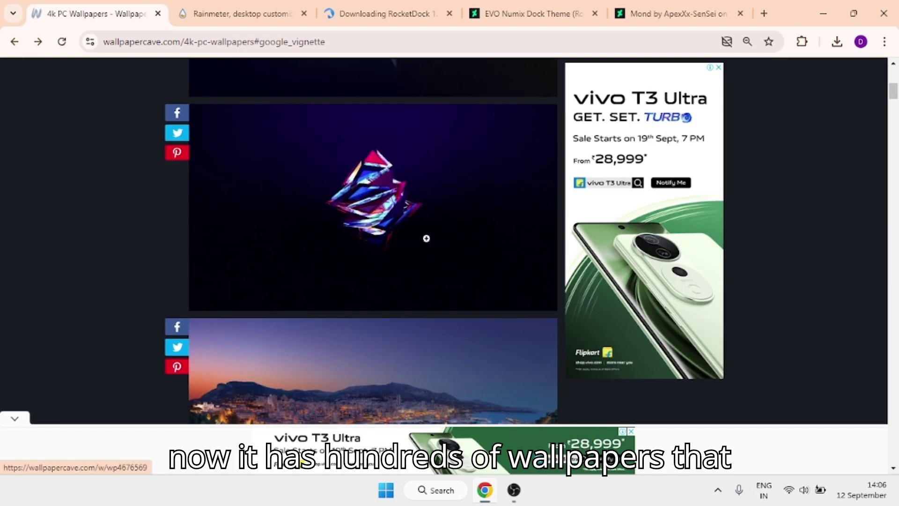
scroll(426, 238, "up", 1)
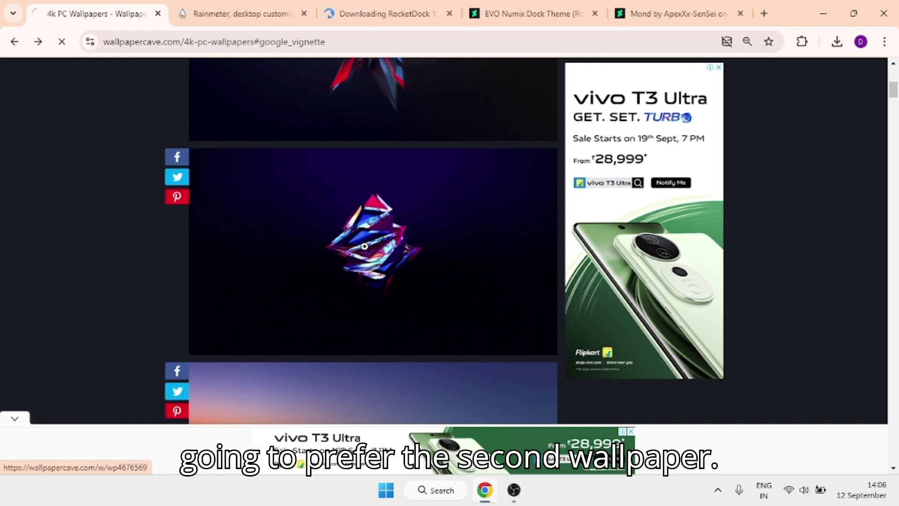
Download the dark crystal 4K wallpaper image from its page
left_click(415, 175)
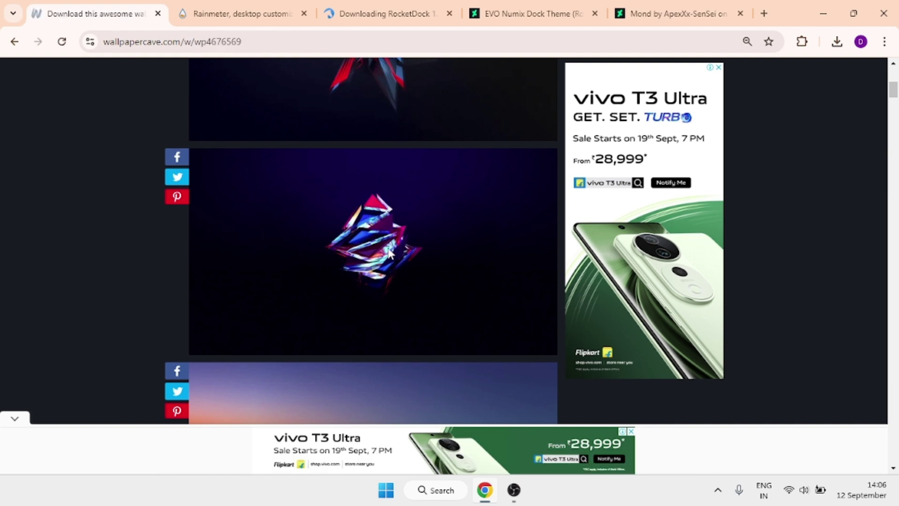
scroll(453, 295, "down", 2)
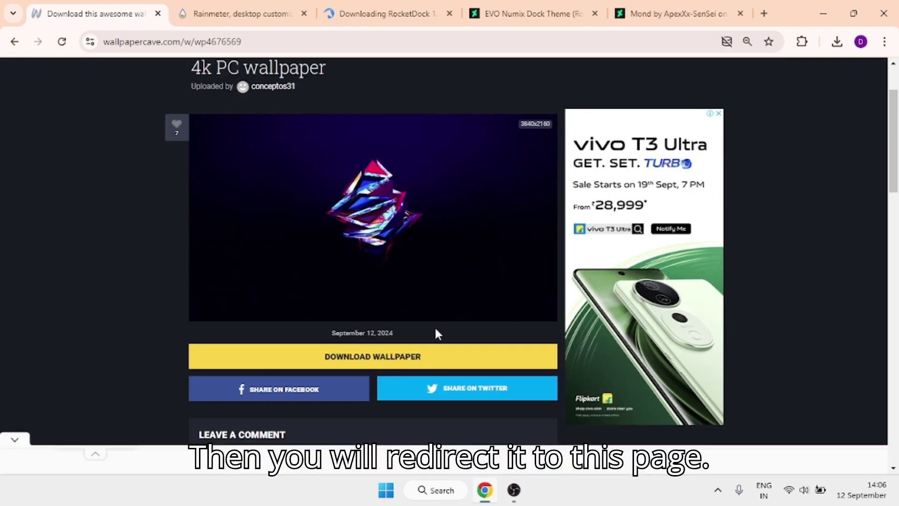
left_click(423, 358)
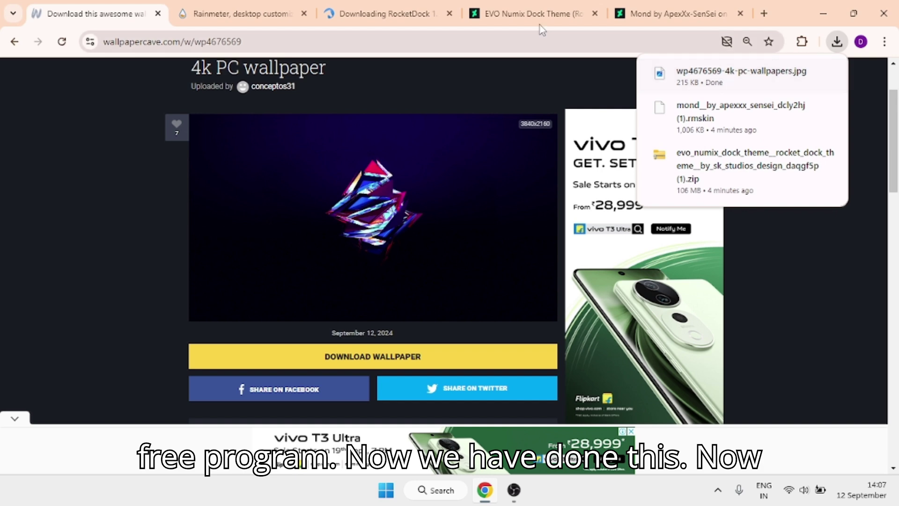
Download the Rainmeter installer, then the RocketDock installer from their websites
left_click(267, 13)
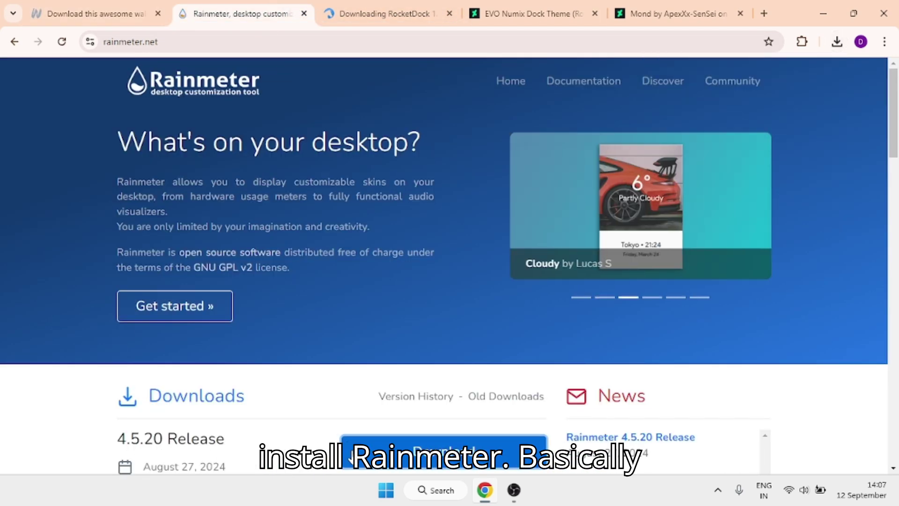
left_click(350, 456)
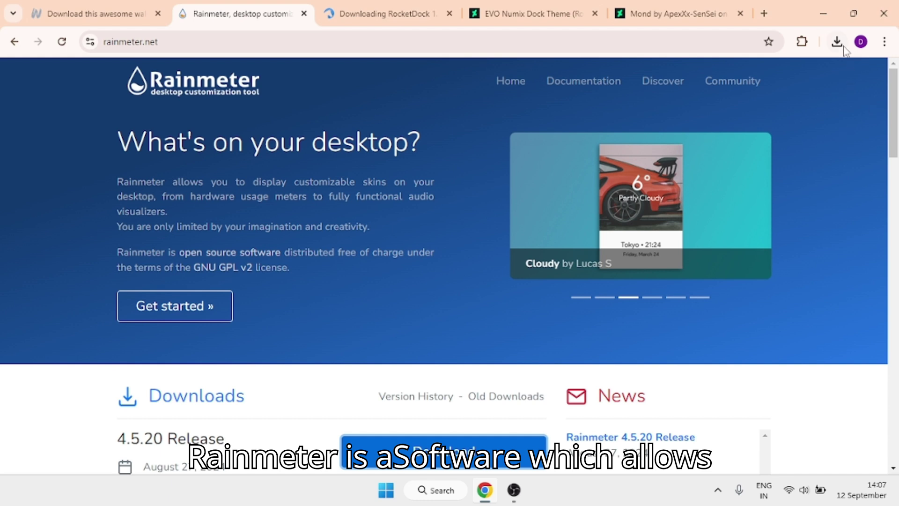
left_click(358, 8)
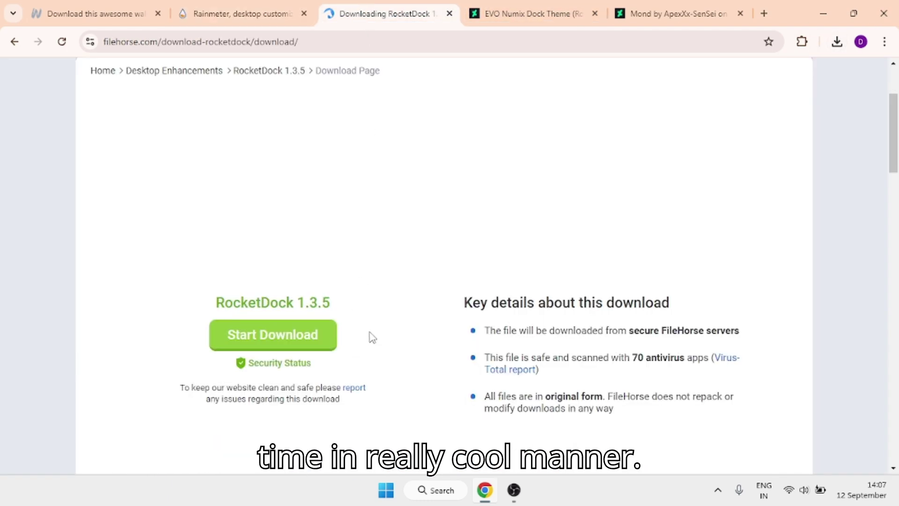
left_click(298, 334)
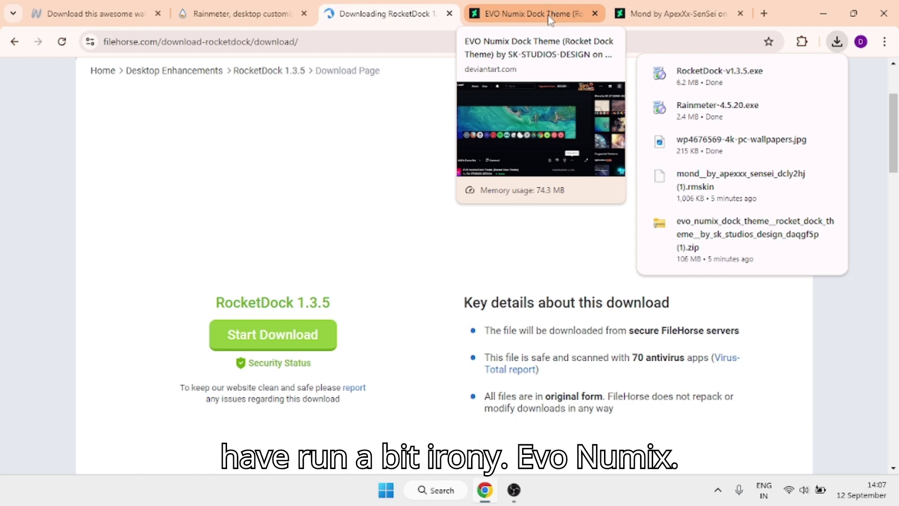
Download the EVO Numix dock theme and the Mond Rainmeter skin from DeviantArt
left_click(550, 16)
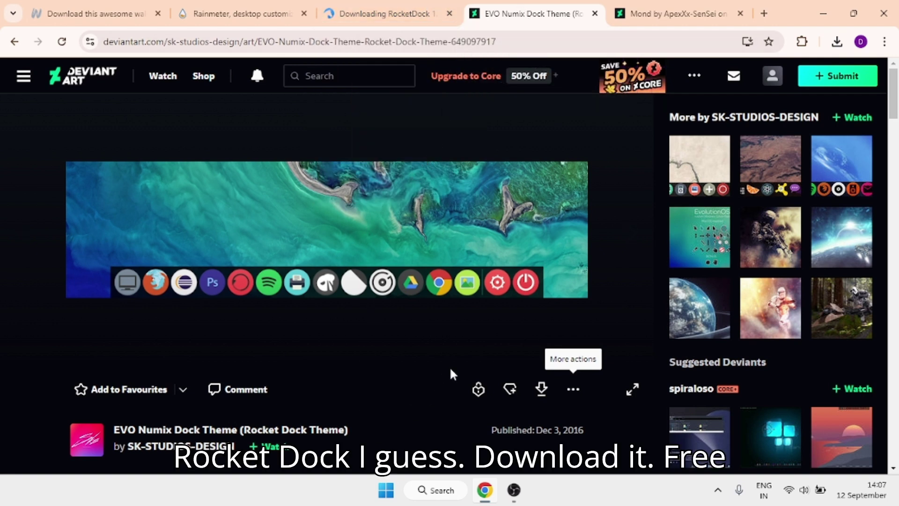
left_click(539, 389)
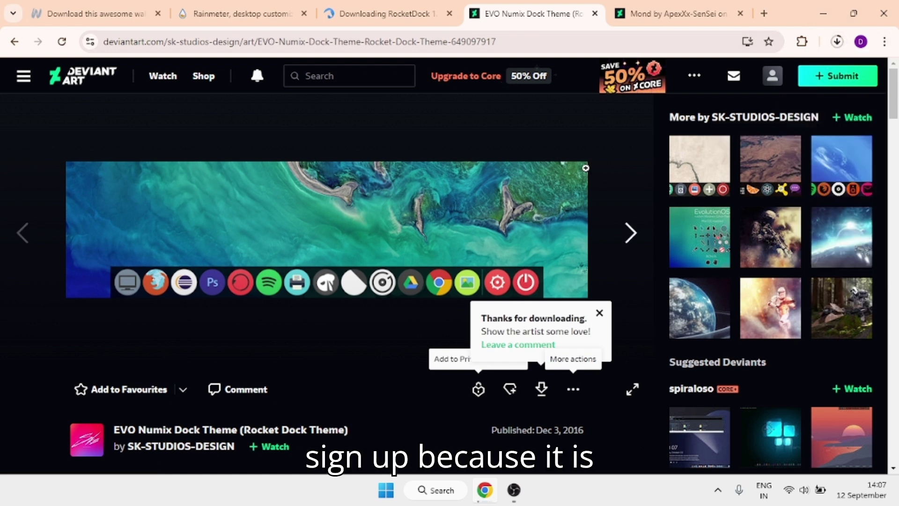
mouse_move(326, 230)
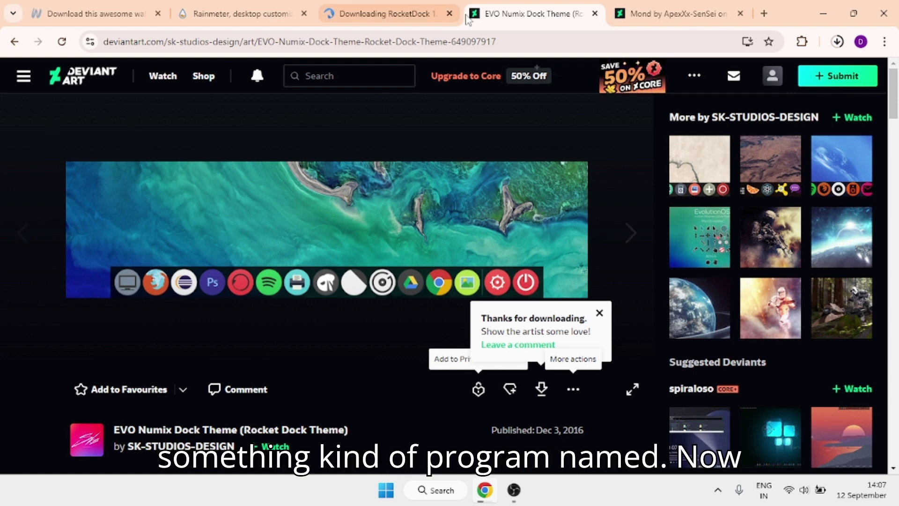
left_click(663, 1)
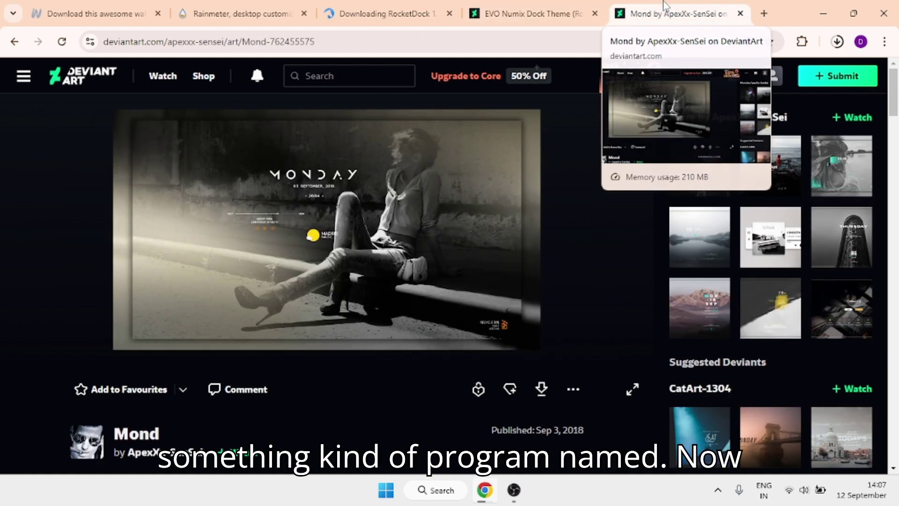
left_click(544, 397)
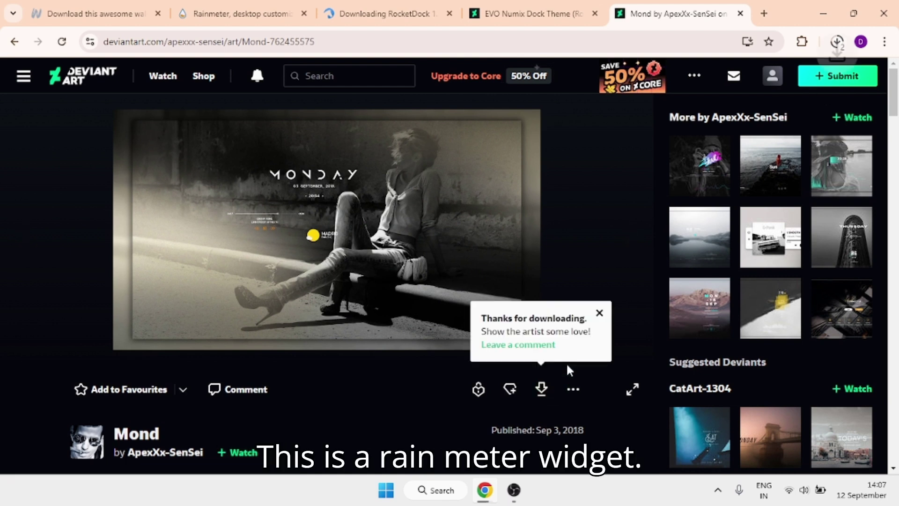
Check Chrome's recent download history and close the list
left_click(837, 41)
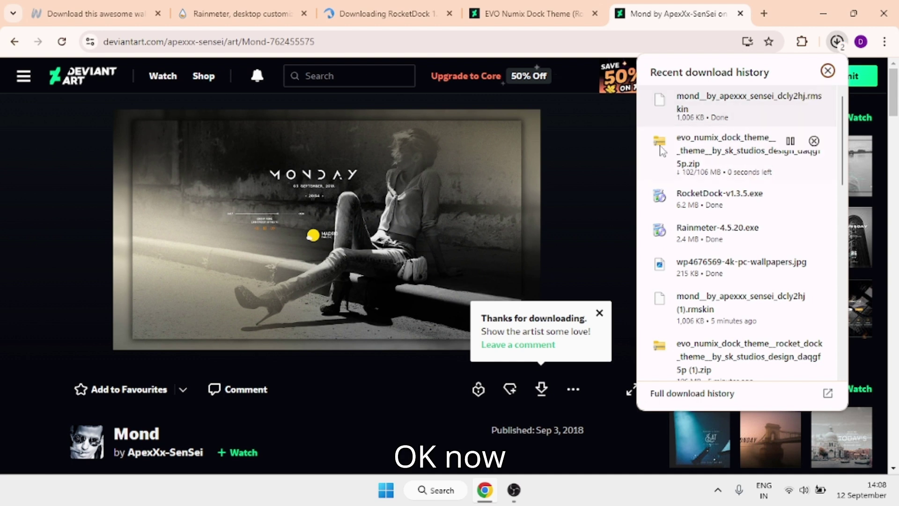
left_click(608, 190)
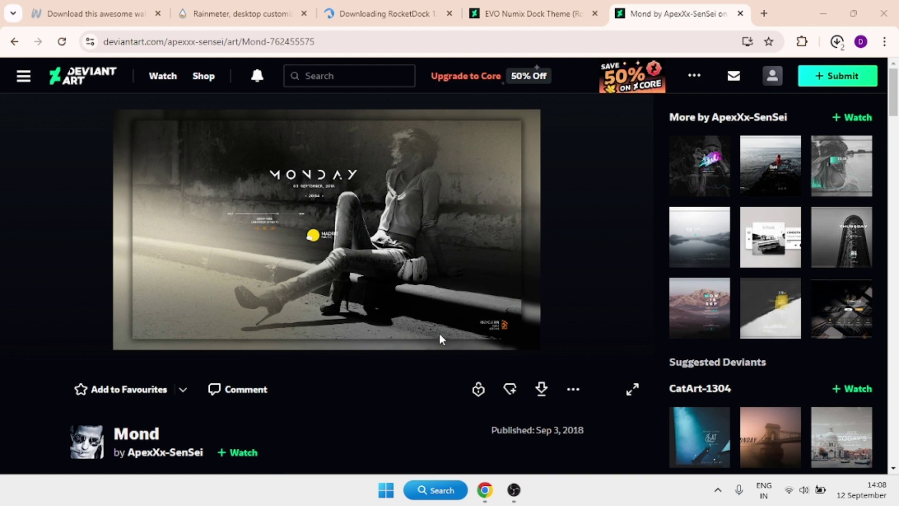
Launch File Explorer from Start search and go to the Downloads folder
left_click(386, 491)
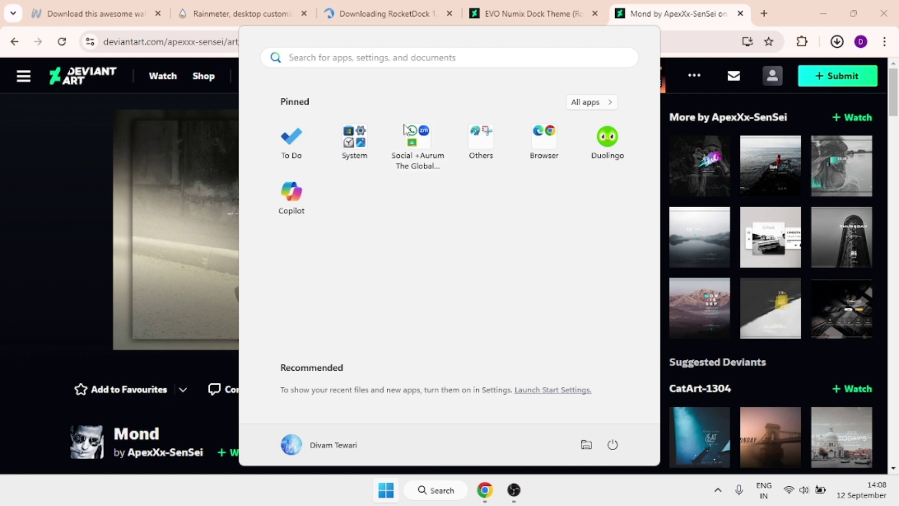
type("F")
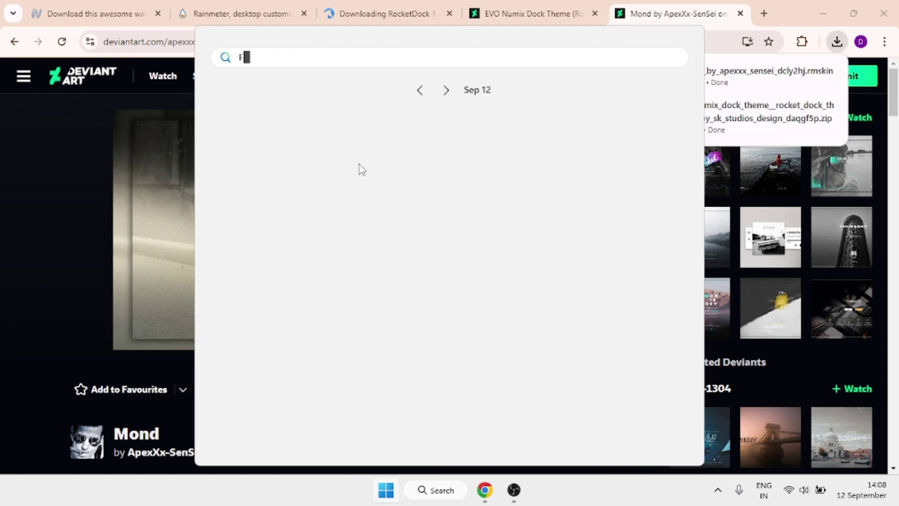
type("ile")
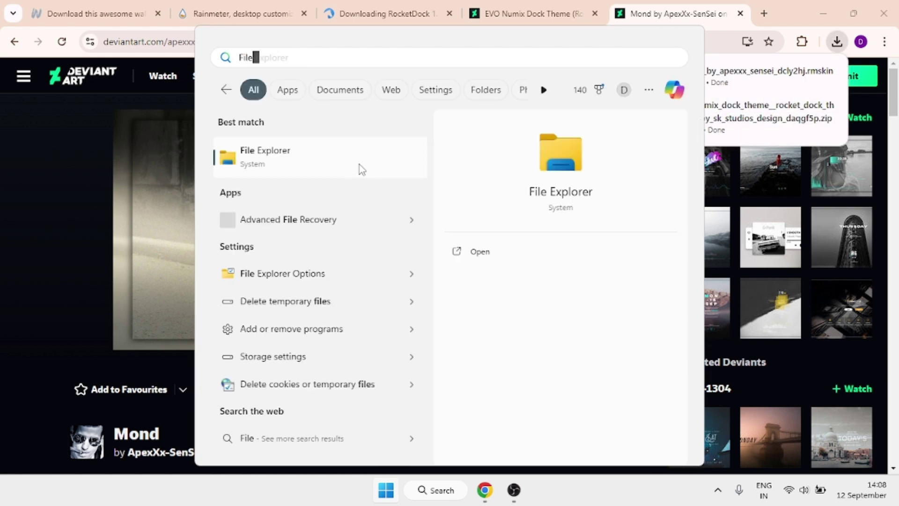
left_click(491, 254)
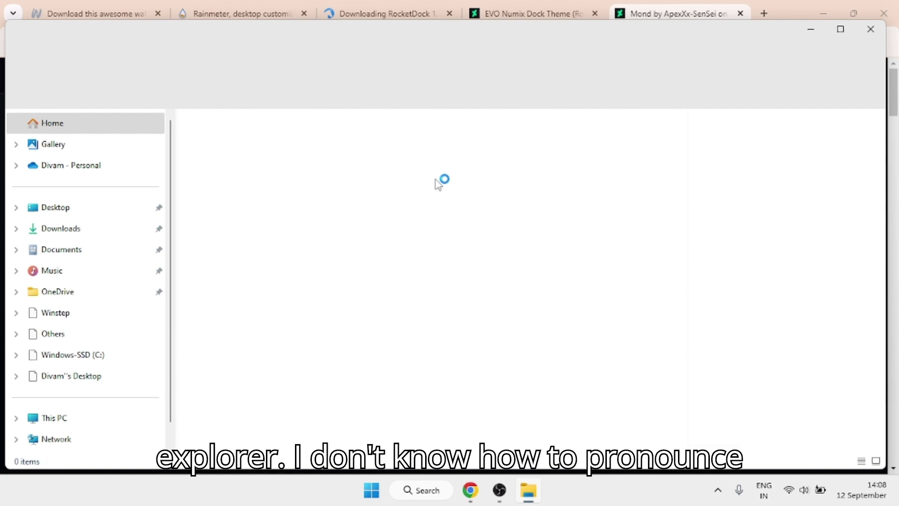
left_click(62, 235)
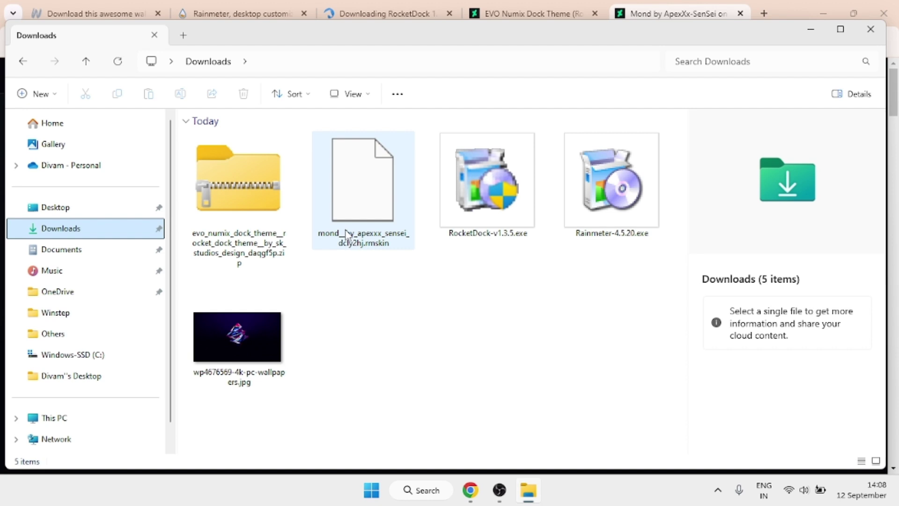
Set the downloaded wp4676569 wallpaper image as the desktop background
left_click(268, 340)
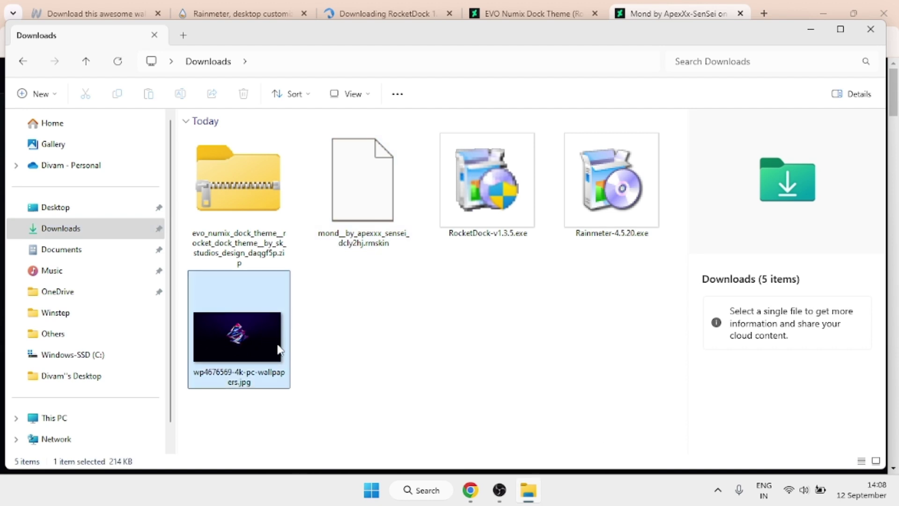
right_click(240, 335)
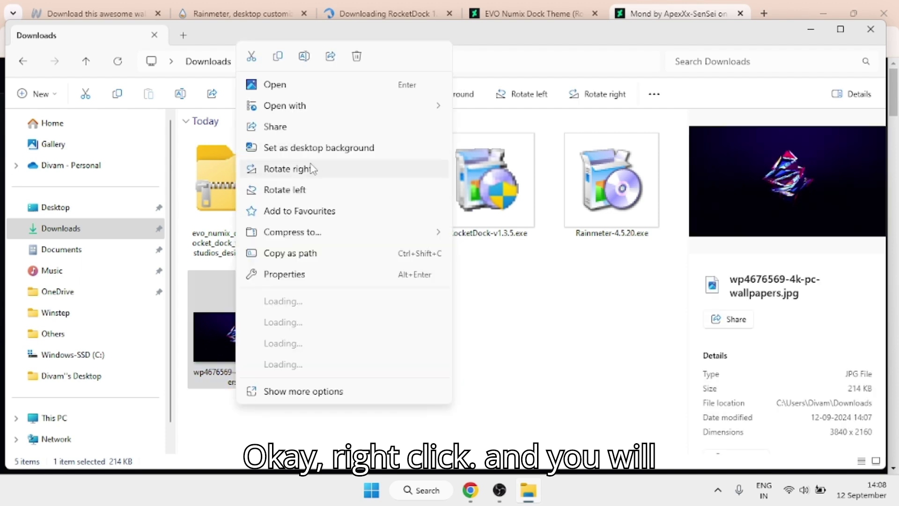
left_click(307, 150)
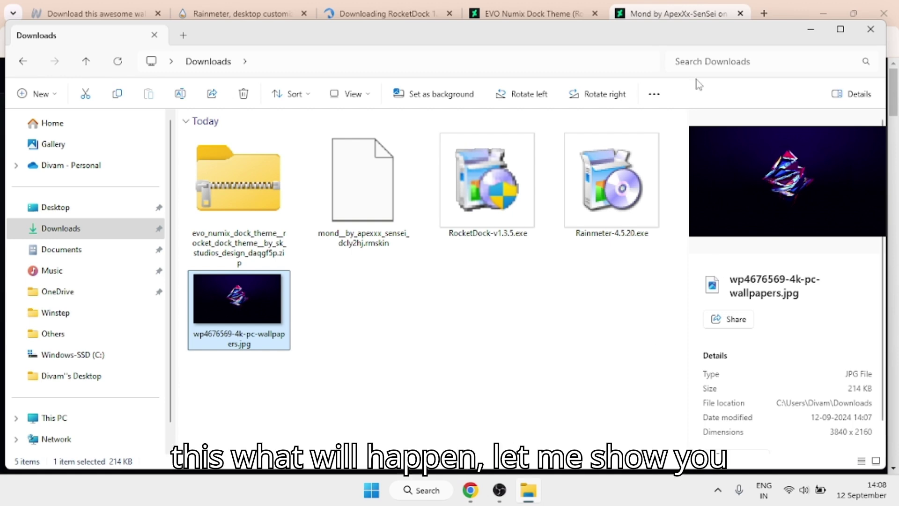
Minimize windows to view the new wallpaper, then select the Rainmeter installer in Downloads
left_click(815, 31)
left_click(819, 13)
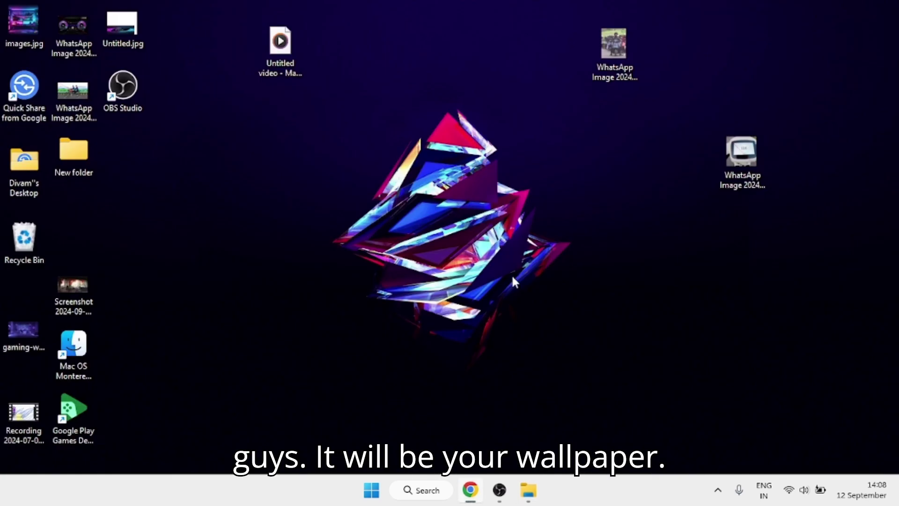
left_click(529, 491)
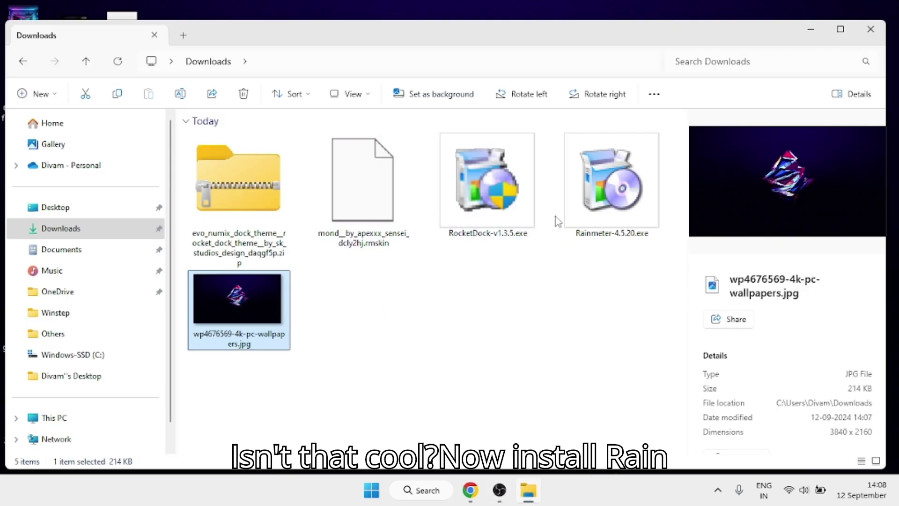
left_click(592, 176)
Install Rainmeter in English with the standard installation and finish with Run Rainmeter kept checked
double_click(592, 176)
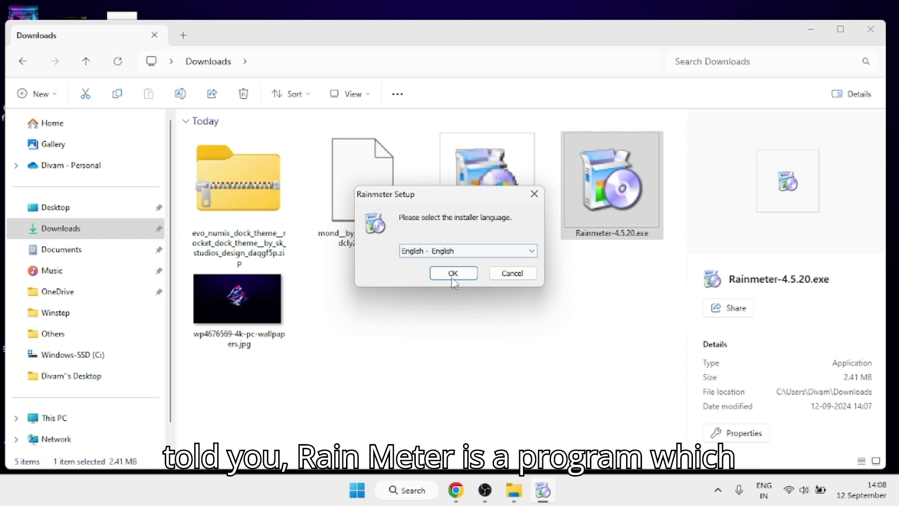
left_click(452, 275)
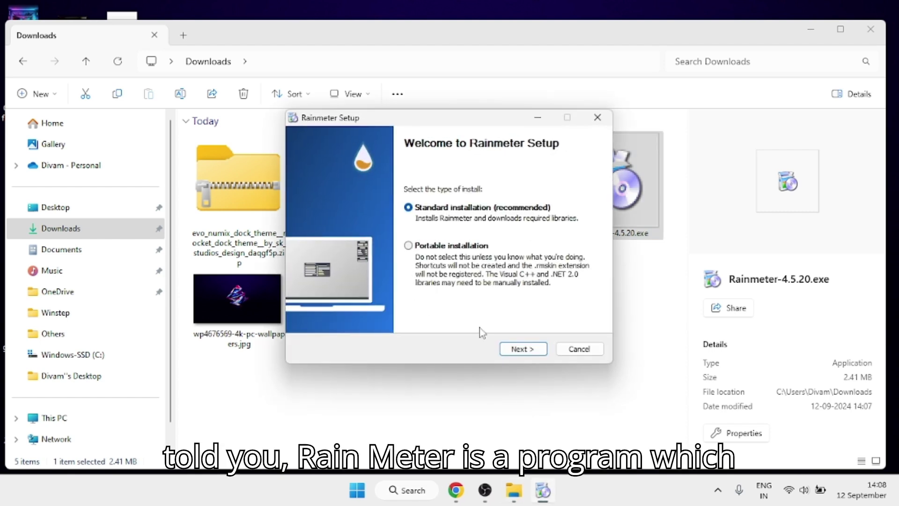
left_click(518, 348)
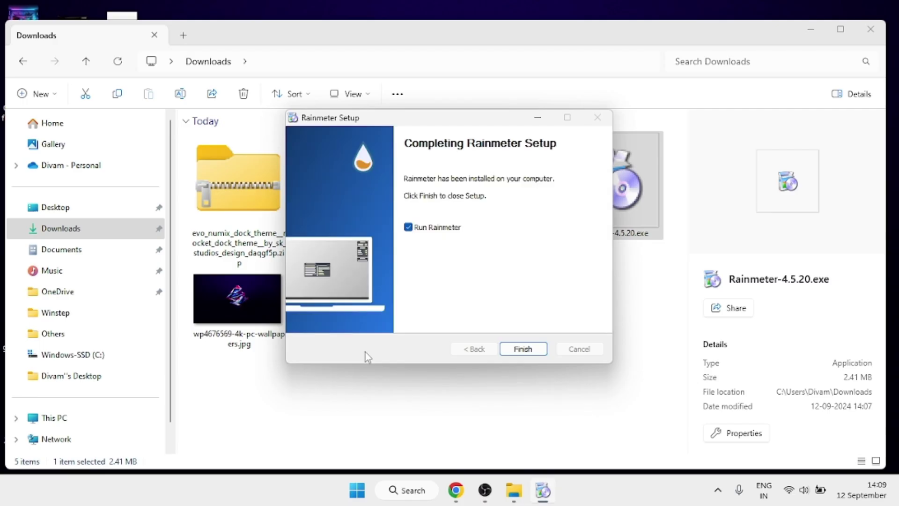
left_click(408, 227)
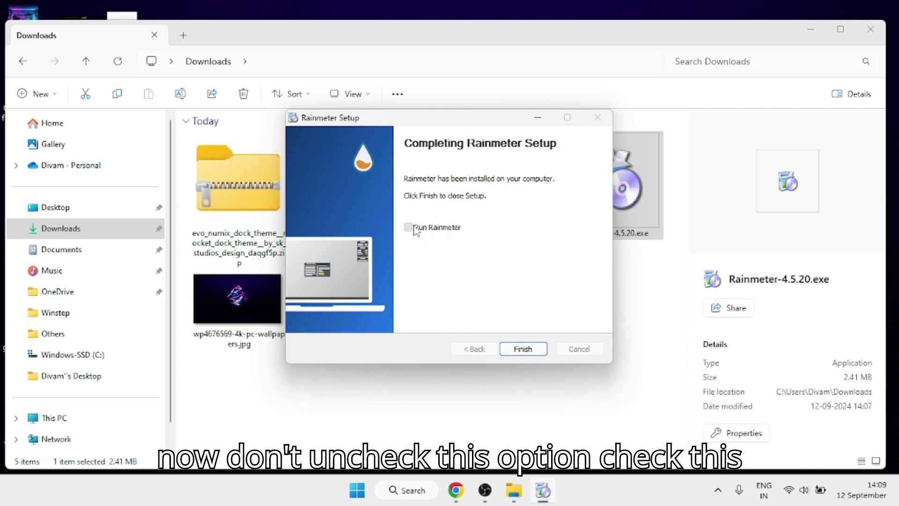
left_click(517, 350)
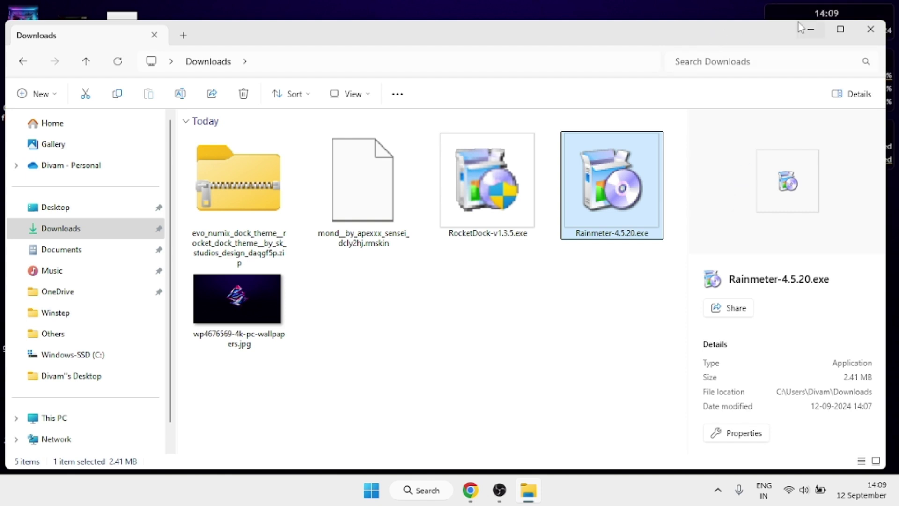
Unload the illustro Welcome, Disk, System and Clock skins from the desktop
left_click(810, 32)
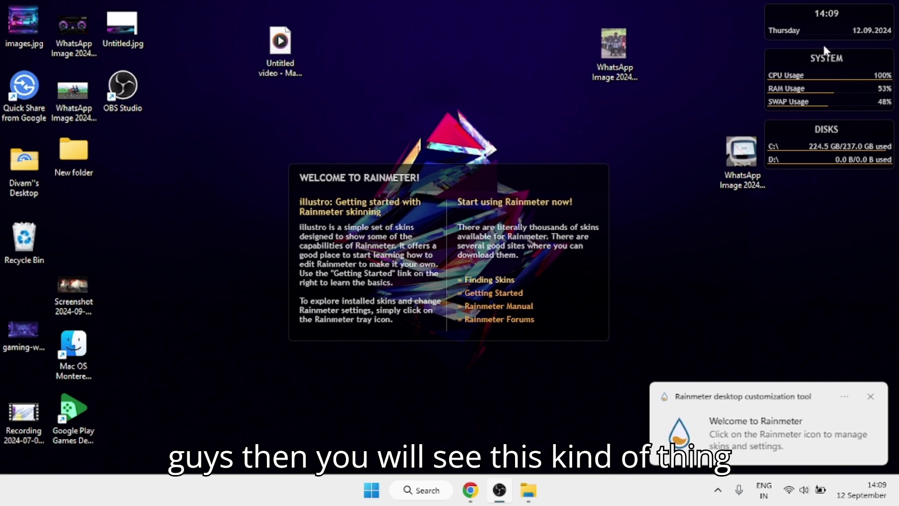
right_click(489, 279)
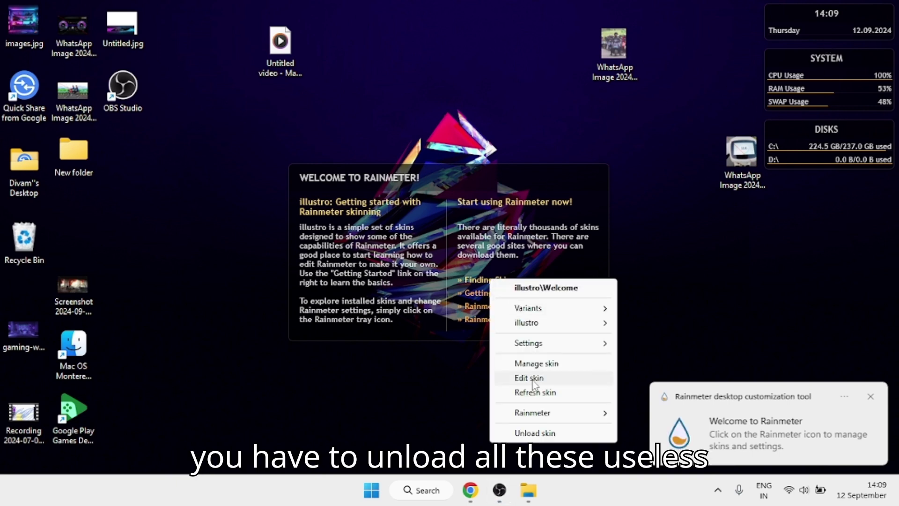
left_click(555, 433)
right_click(836, 159)
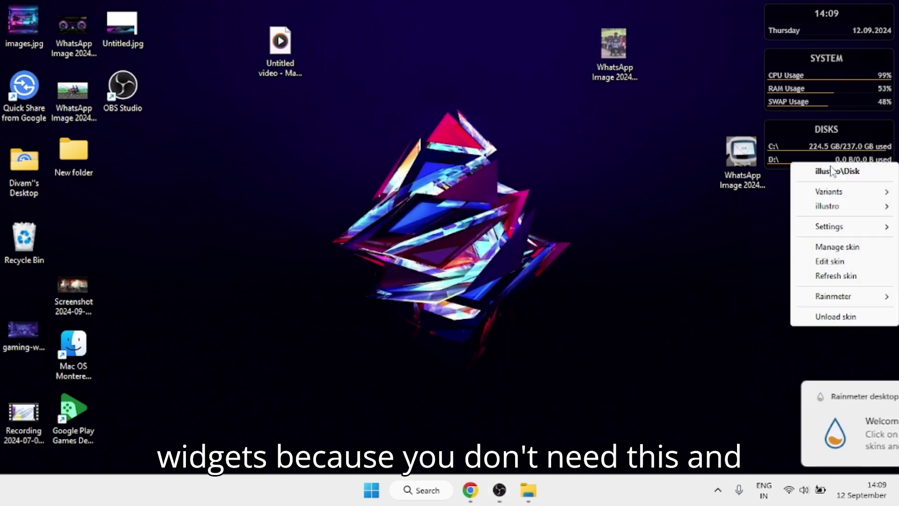
left_click(846, 319)
right_click(824, 70)
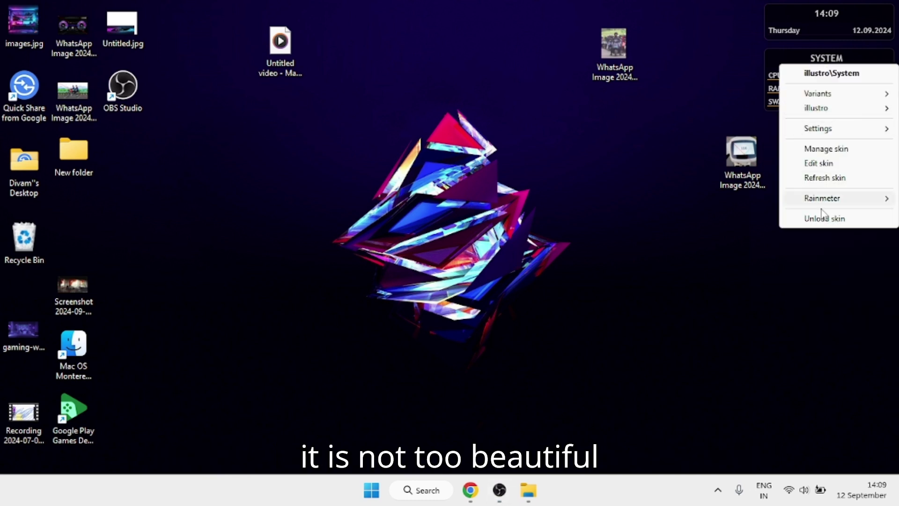
left_click(816, 220)
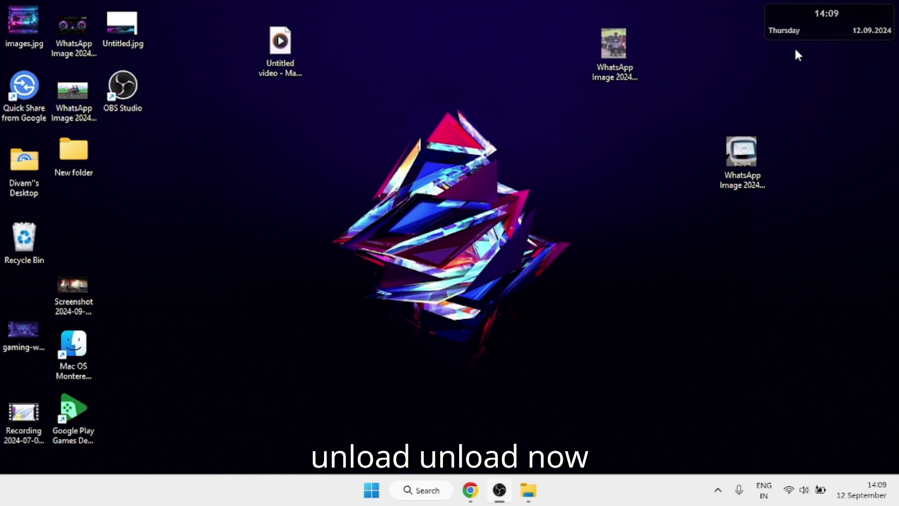
right_click(796, 24)
left_click(832, 171)
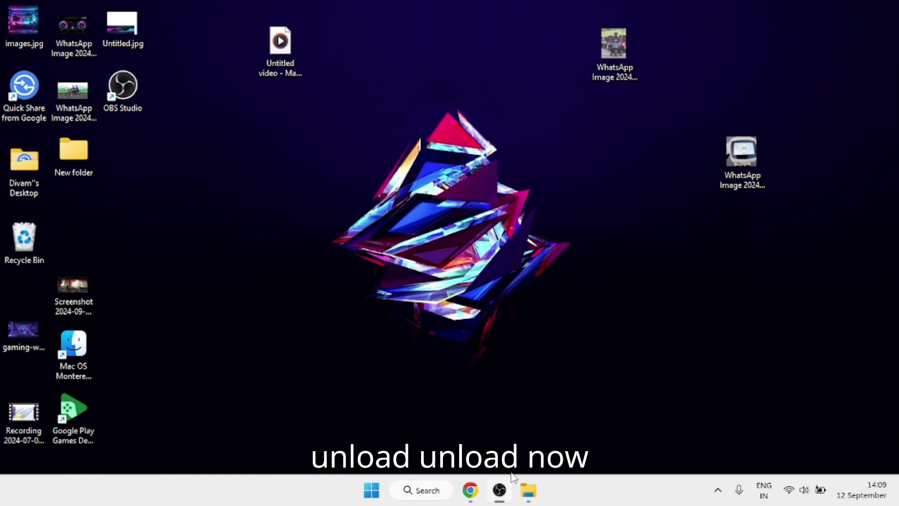
Install the Mond .rmskin package from Downloads and minimize Explorer to see its widgets
left_click(531, 486)
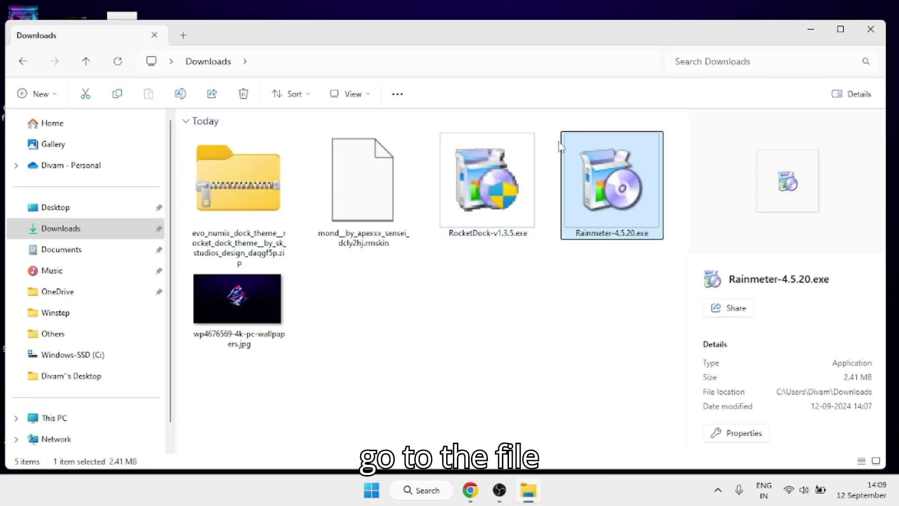
left_click(355, 200)
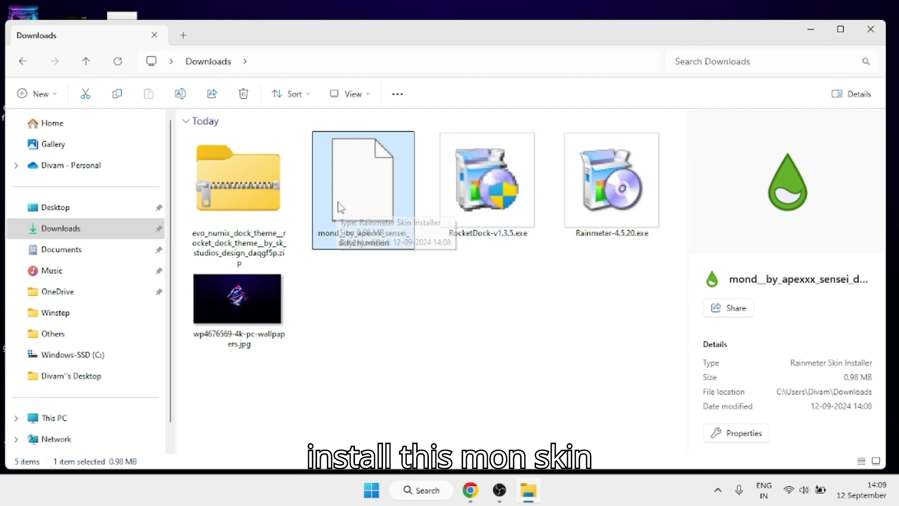
double_click(356, 196)
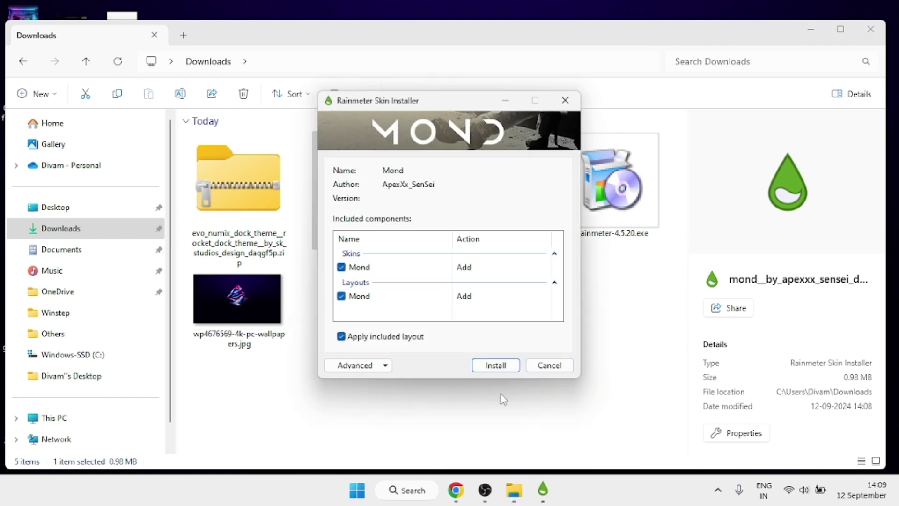
left_click(500, 369)
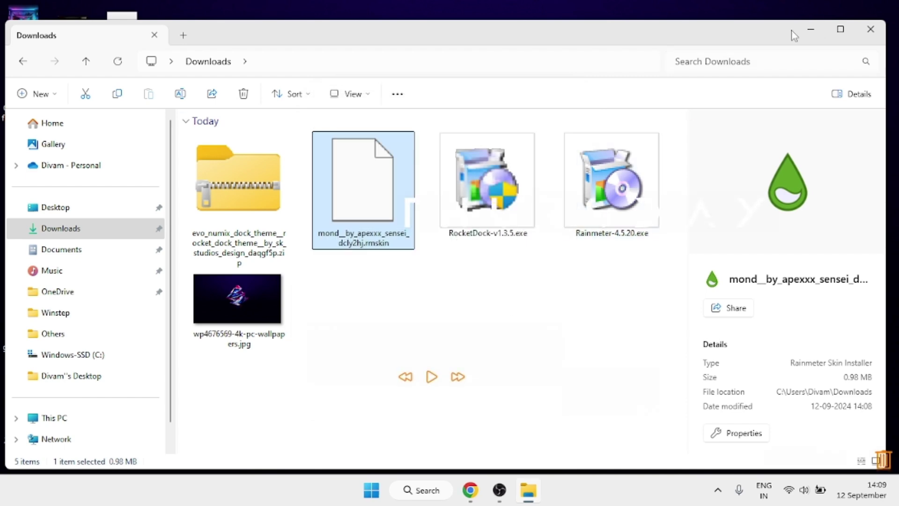
left_click(810, 32)
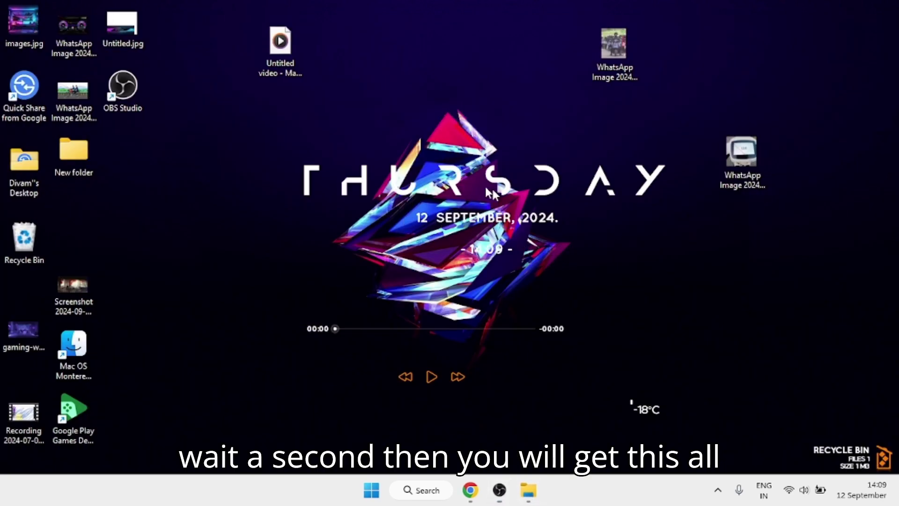
Unload the Mond recycle bin and music player widgets
right_click(844, 455)
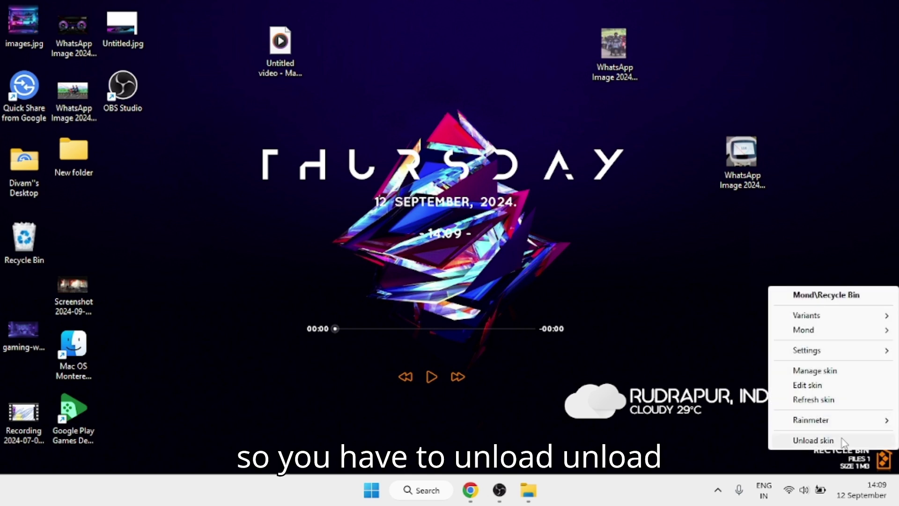
left_click(814, 441)
right_click(474, 331)
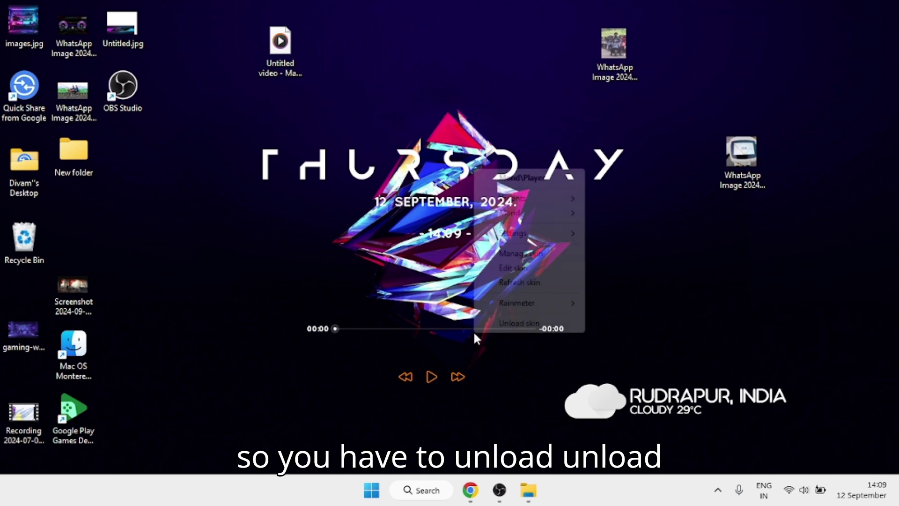
left_click(513, 322)
Move the weather widget to the lower right and nudge the date and time widget slightly lower
right_click(665, 398)
left_click_drag(665, 400, 489, 313)
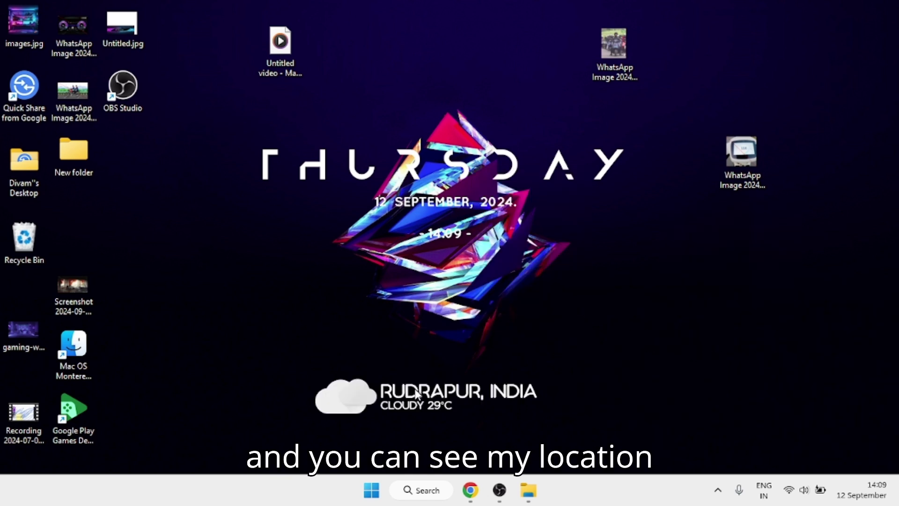
right_click(491, 312)
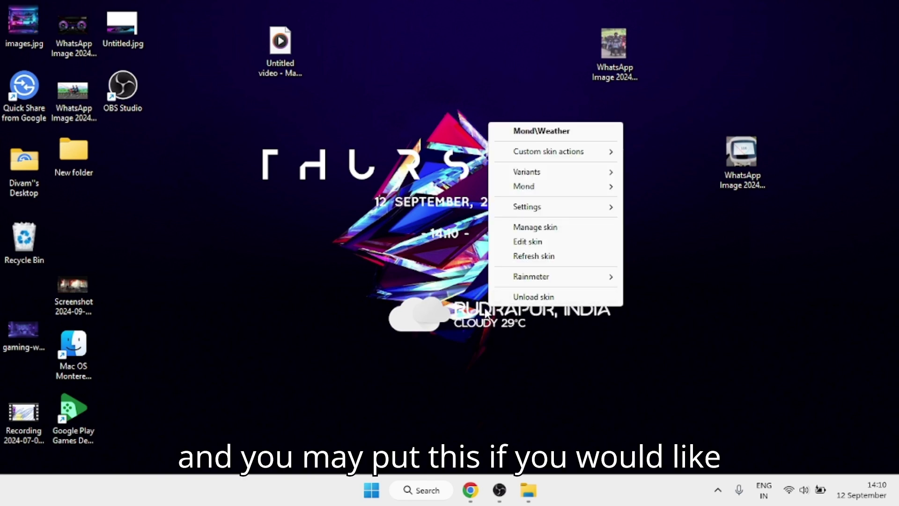
left_click(462, 310)
mouse_move(468, 313)
left_mouse_down()
mouse_move(750, 345)
mouse_move(746, 352)
left_mouse_up()
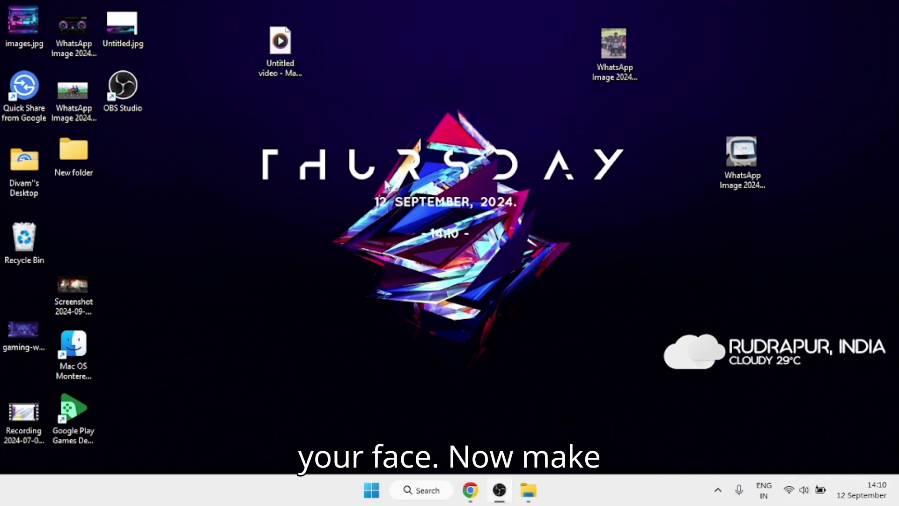
left_click_drag(433, 171, 438, 195)
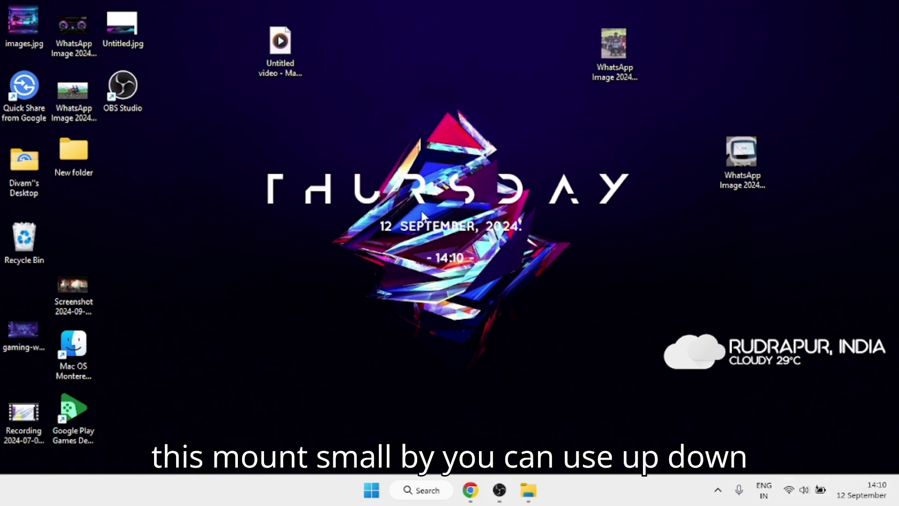
scroll(443, 206, "down", 2)
scroll(443, 206, "down", 1)
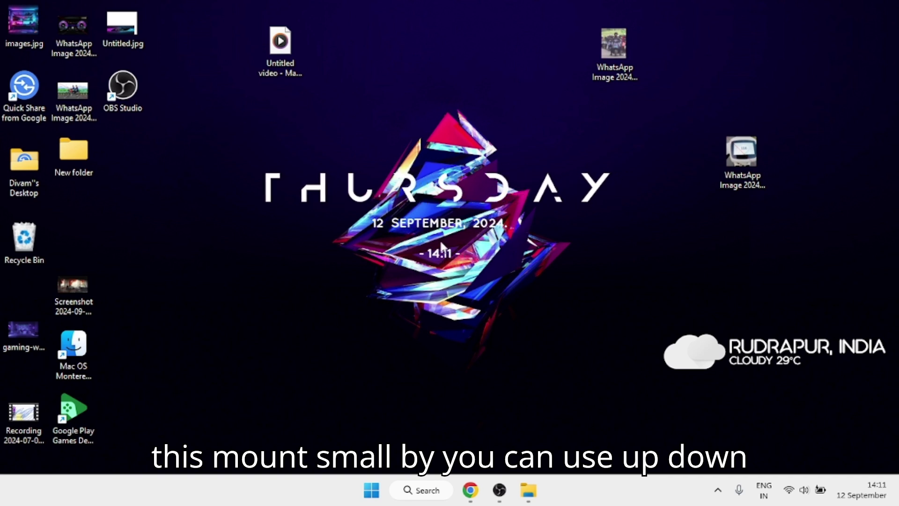
scroll(469, 197, "up", 2)
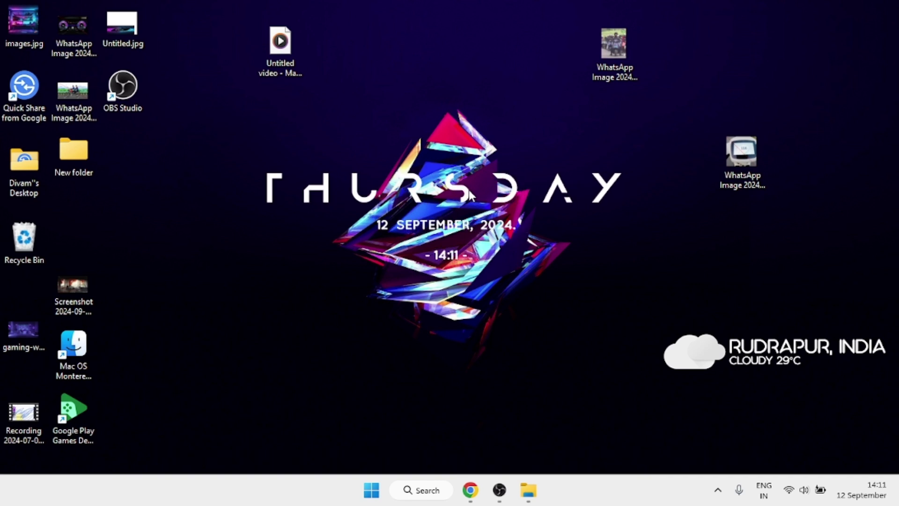
scroll(469, 193, "down", 1)
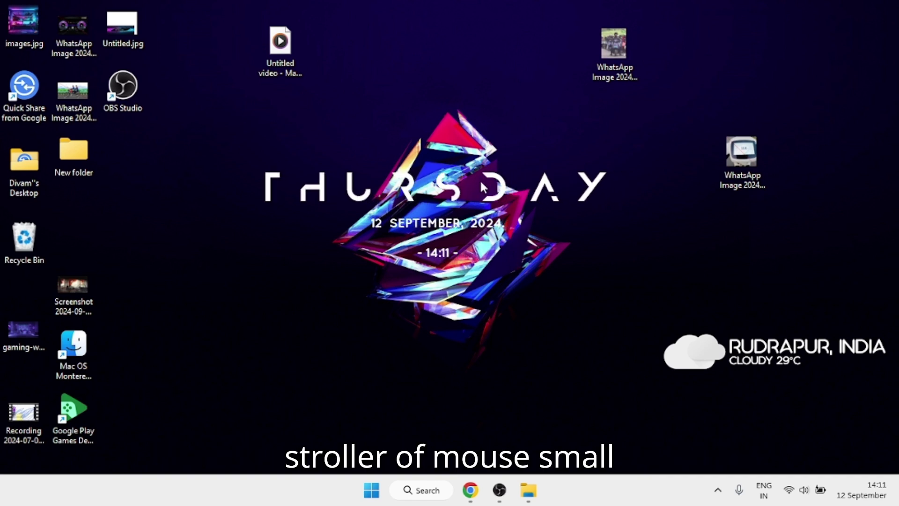
scroll(483, 187, "down", 1)
scroll(449, 211, "down", 1)
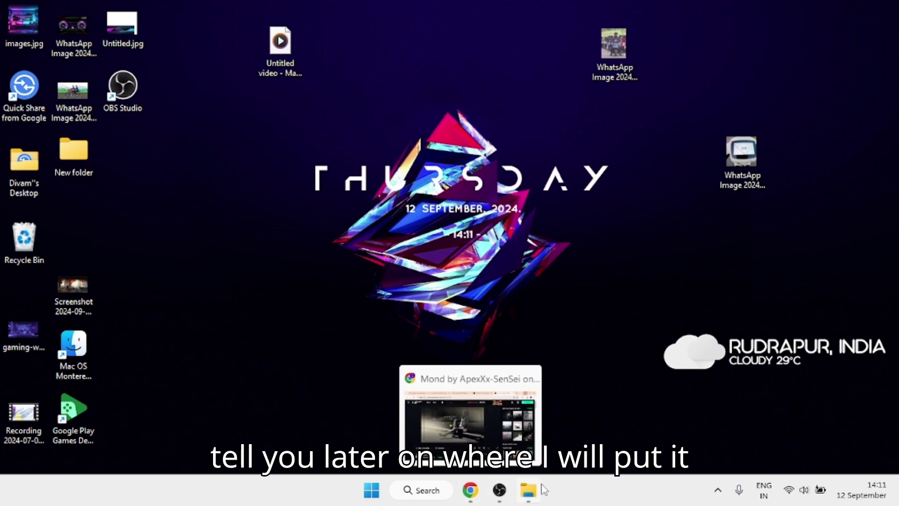
Extract the evo_numix dock theme zip into the suggested folder in Downloads
left_click(523, 489)
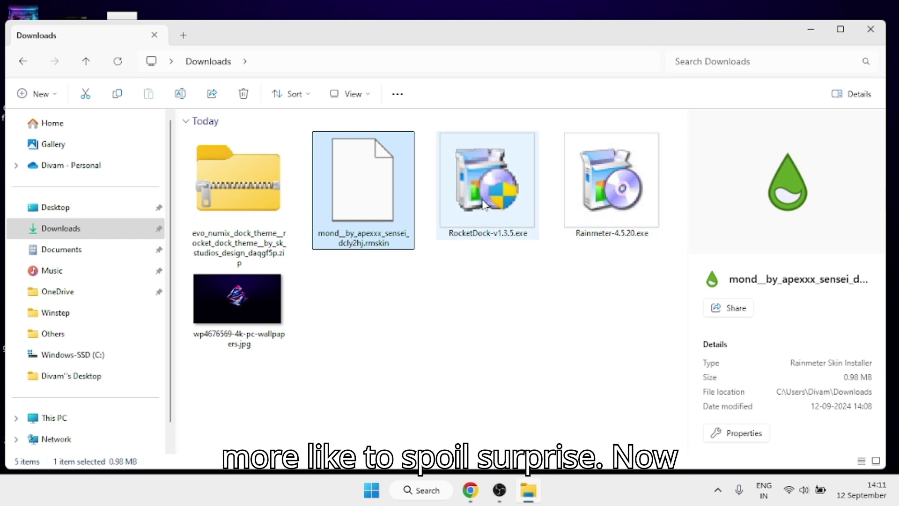
left_click(271, 193)
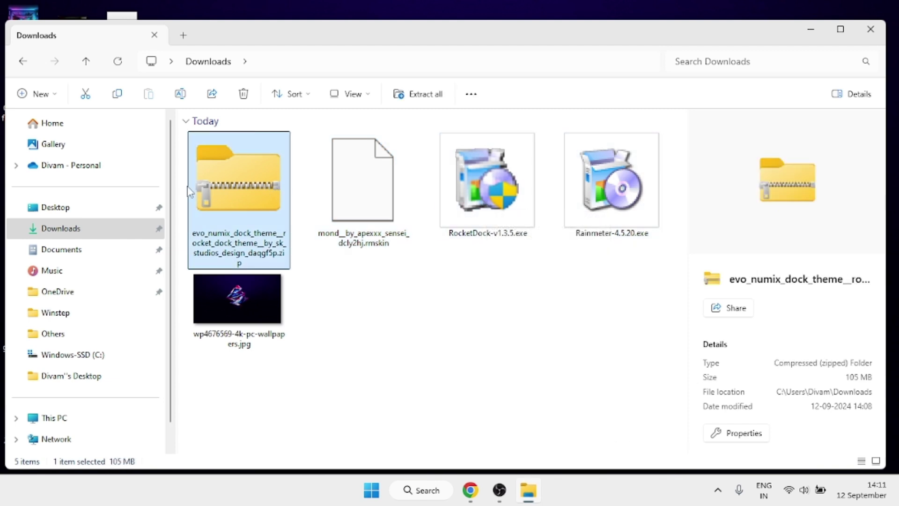
left_click(412, 99)
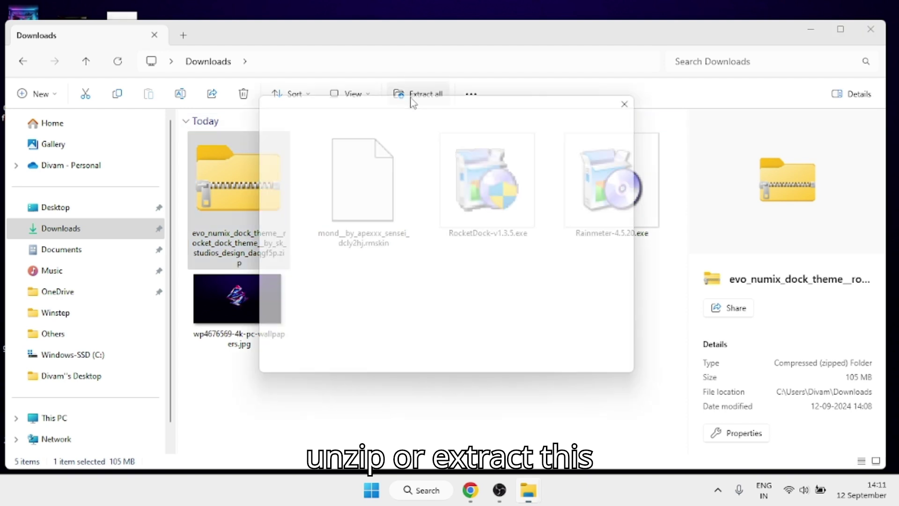
left_click(551, 369)
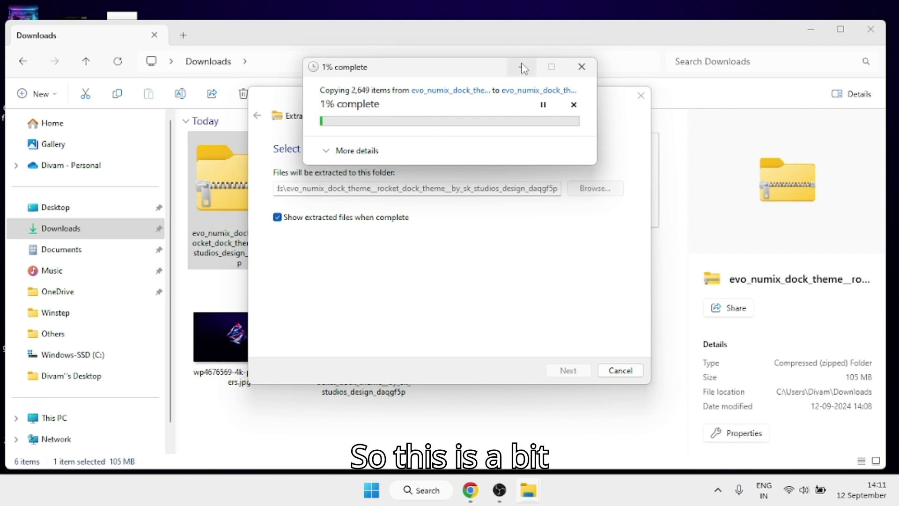
left_click(539, 91)
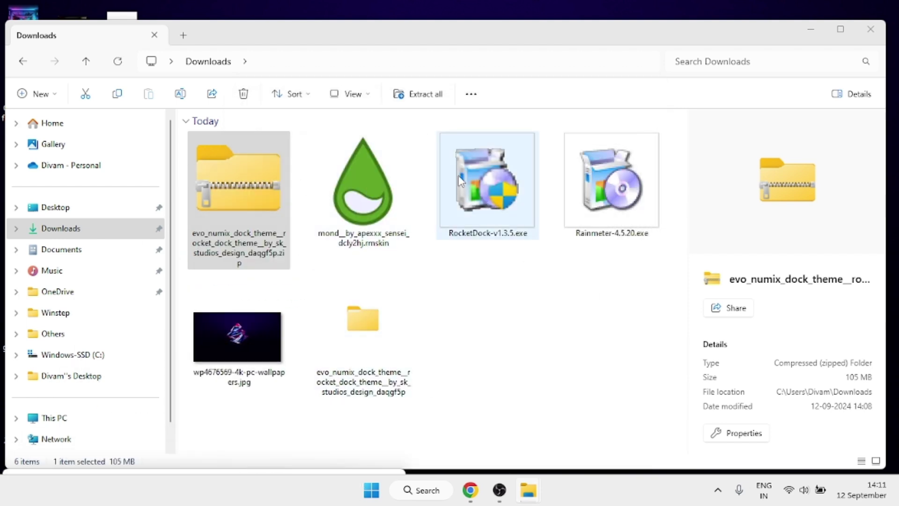
Launch the RocketDock-v1.3.5 installer from Downloads
left_click(496, 223)
double_click(496, 223)
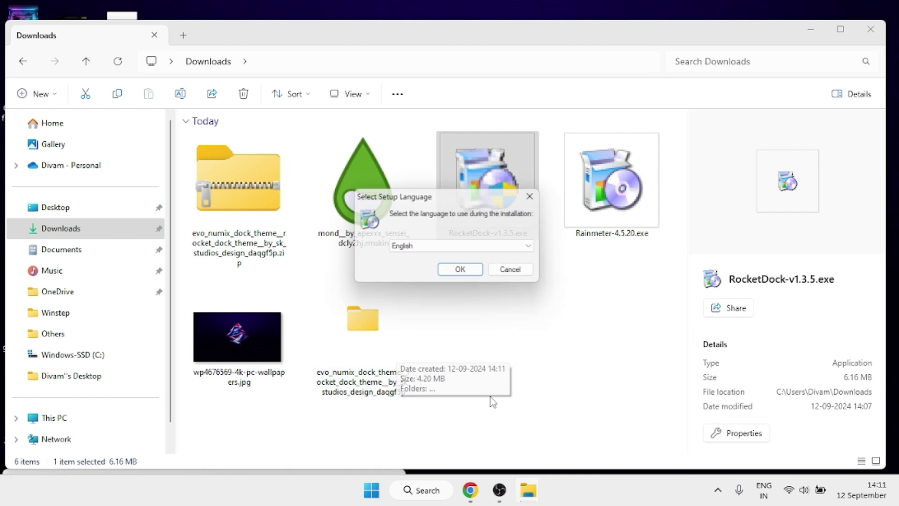
Confirm English, accept the RocketDock license agreement and continue
left_click(460, 274)
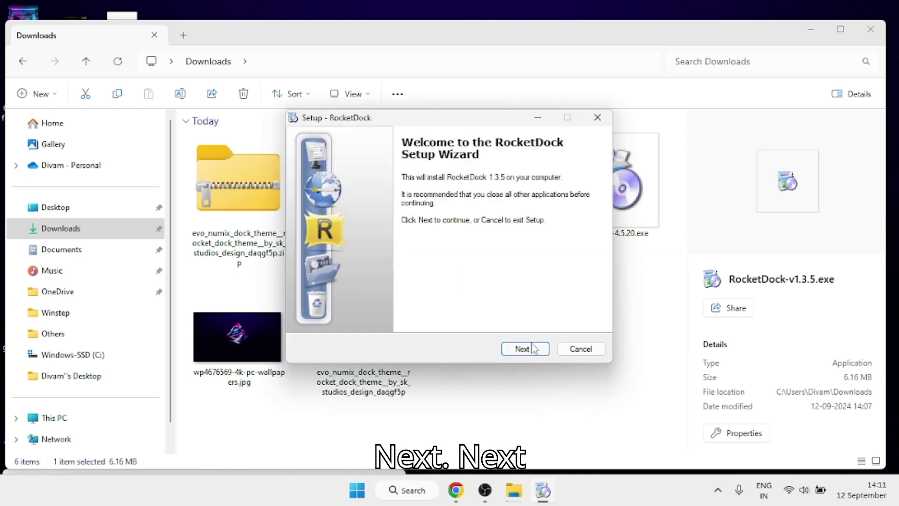
left_click(533, 349)
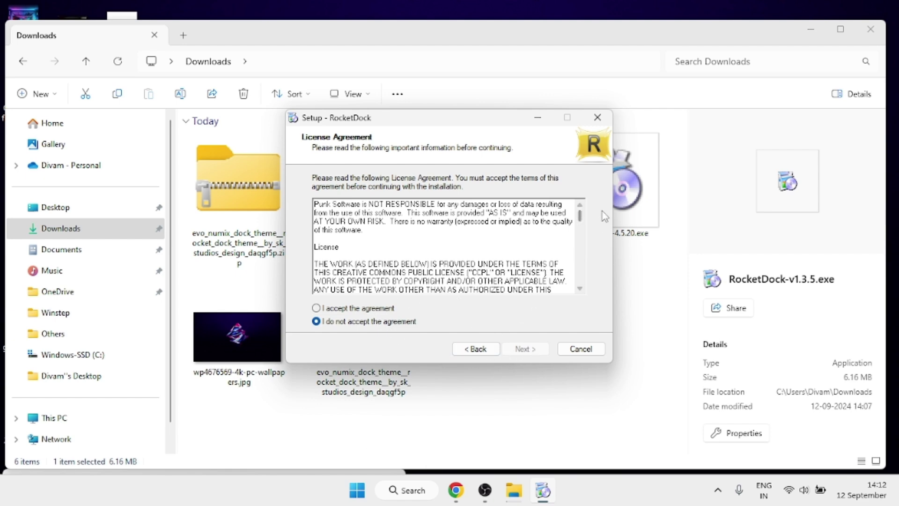
mouse_move(581, 220)
left_mouse_down()
mouse_move(556, 277)
mouse_move(565, 324)
mouse_move(577, 301)
mouse_move(574, 316)
left_mouse_up()
left_click(340, 309)
left_click(526, 349)
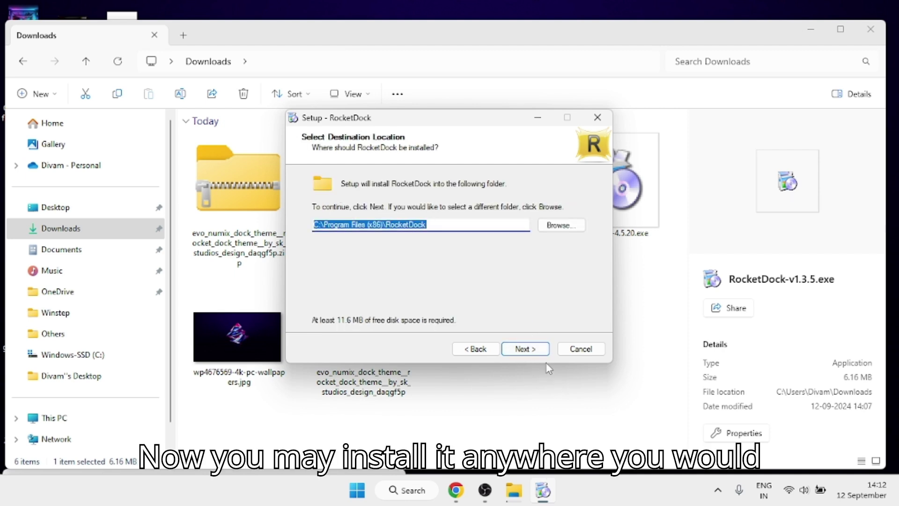
Install RocketDock to the default folder with a desktop icon and close the finished setup
left_click(523, 349)
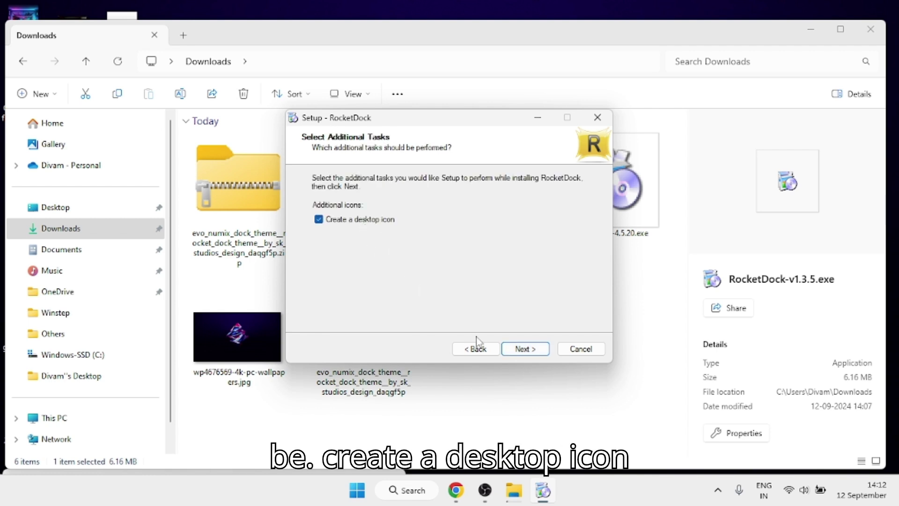
left_click(512, 351)
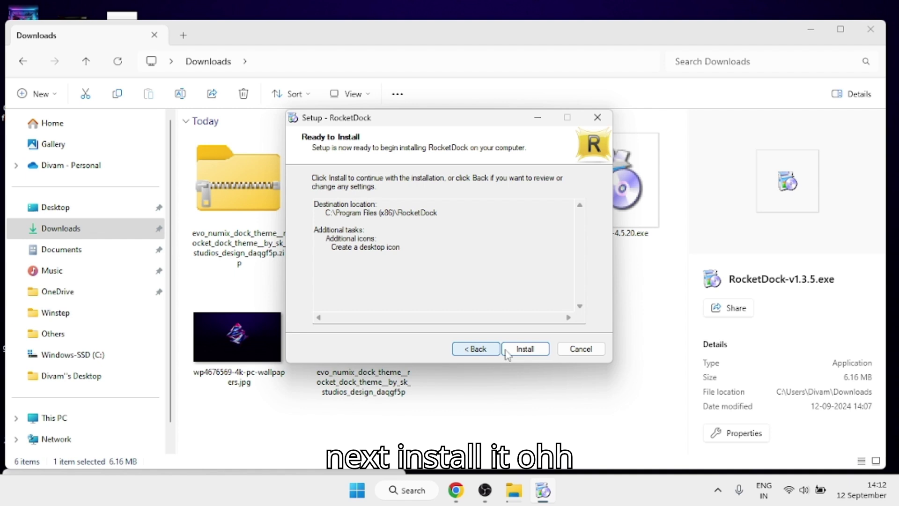
left_click(522, 349)
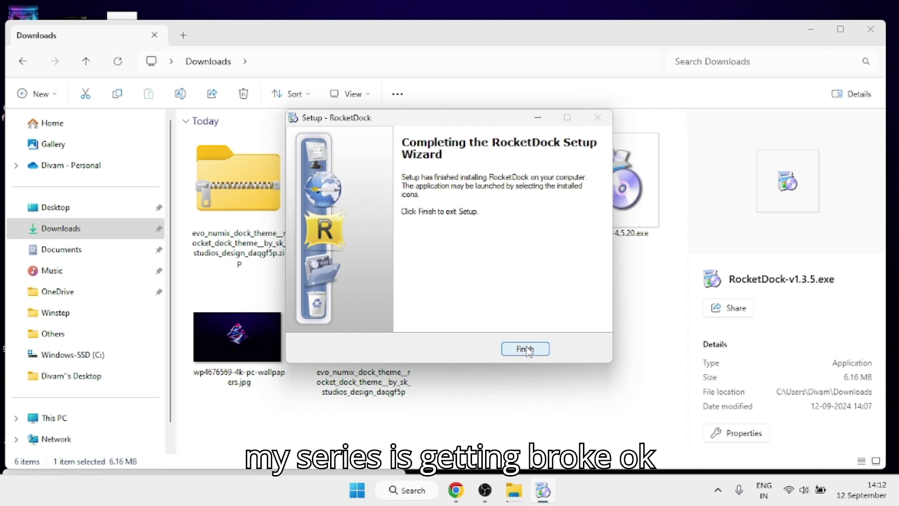
left_click(525, 349)
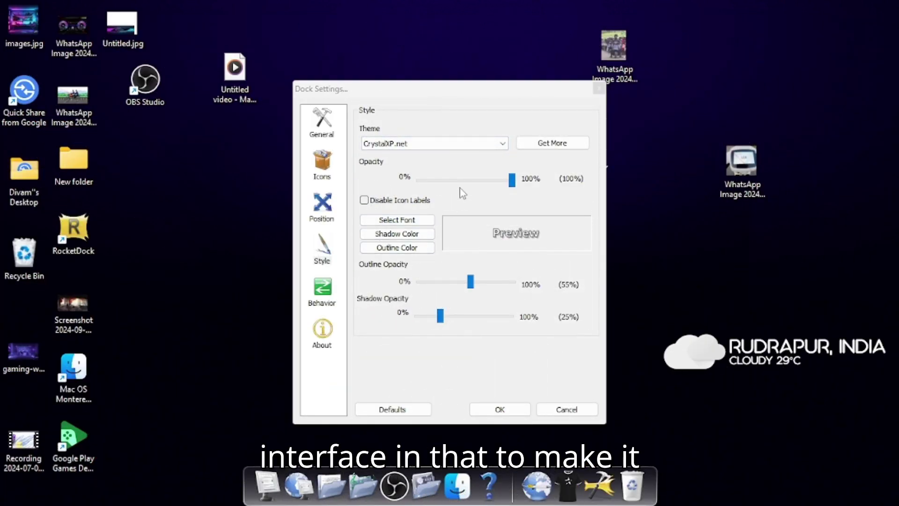
Set the dock background opacity to 0% in the Style settings and confirm with OK
left_click_drag(462, 185, 414, 193)
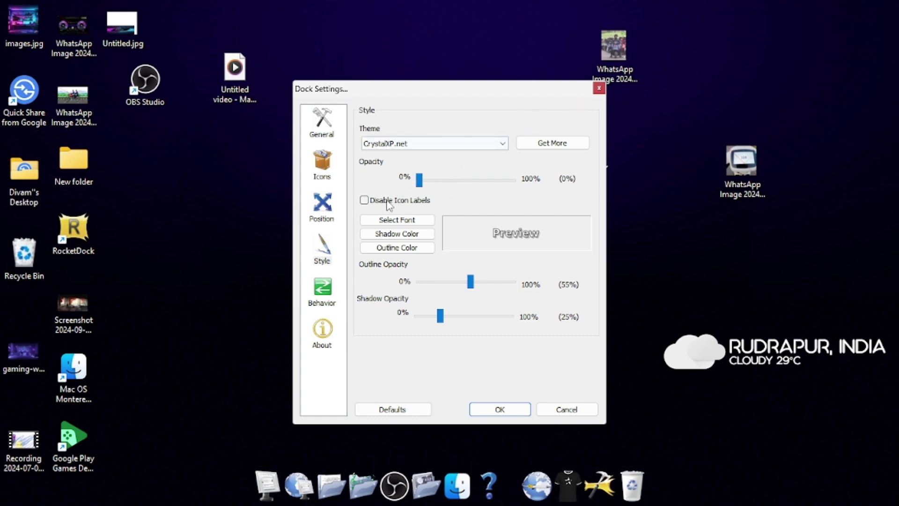
left_click(335, 295)
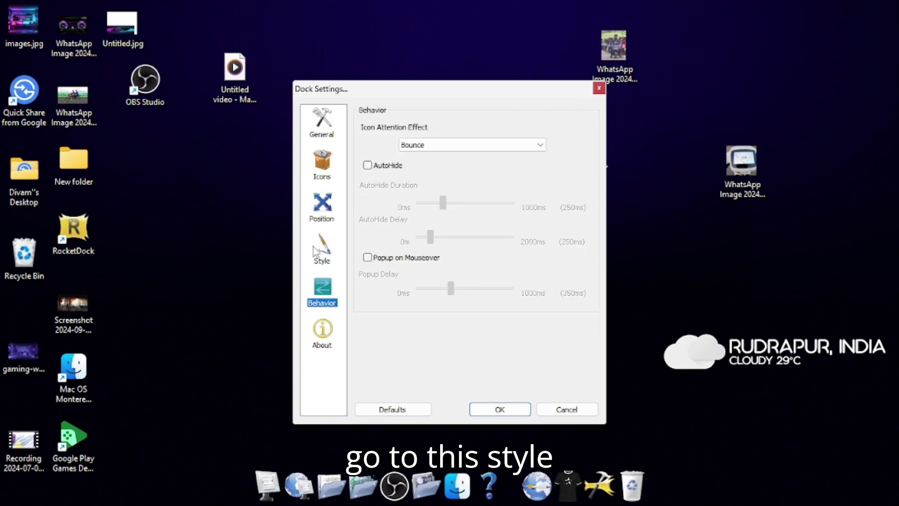
left_click(316, 252)
left_click(421, 180)
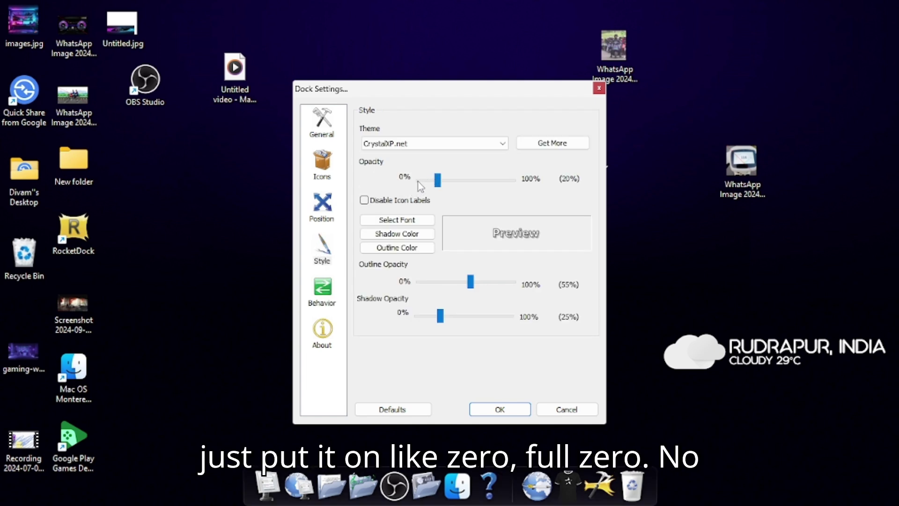
left_click_drag(437, 181, 408, 181)
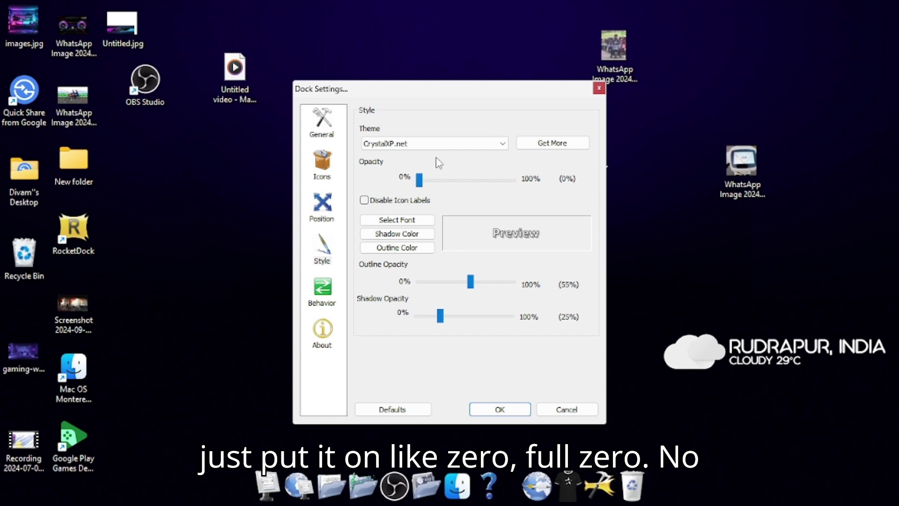
left_click(500, 409)
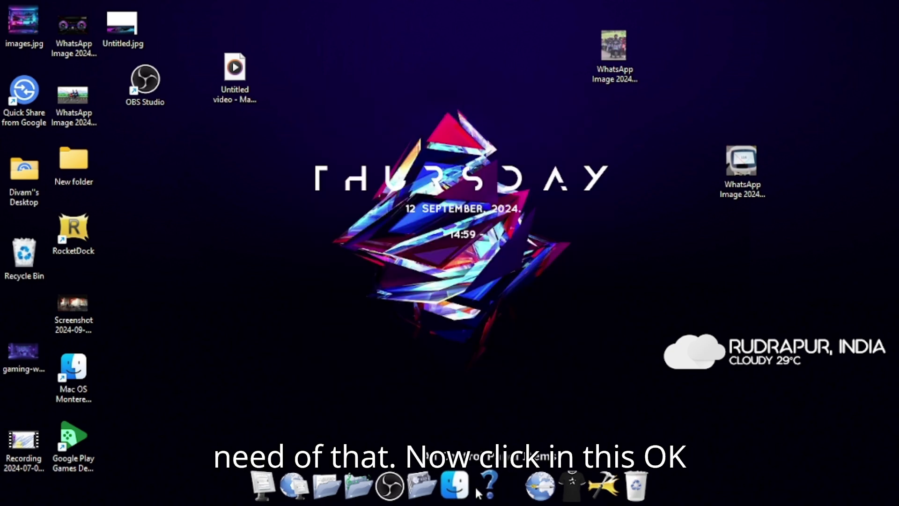
Review the Mac OS Monterey Svelte Web item's Finder icon settings and confirm them unchanged
right_click(512, 478)
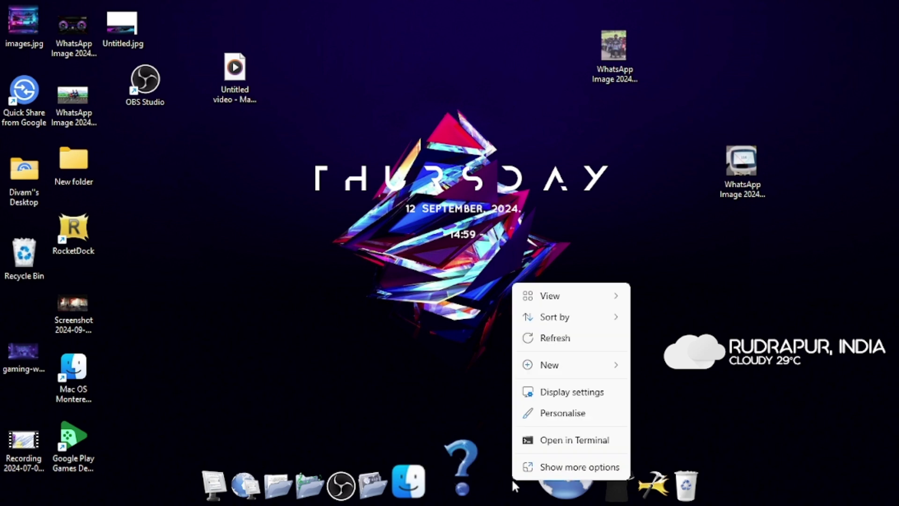
right_click(474, 480)
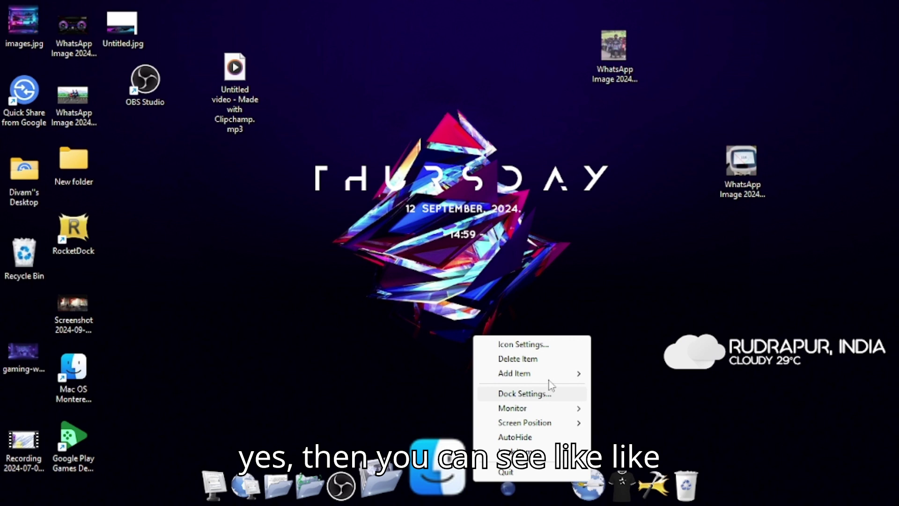
mouse_move(512, 408)
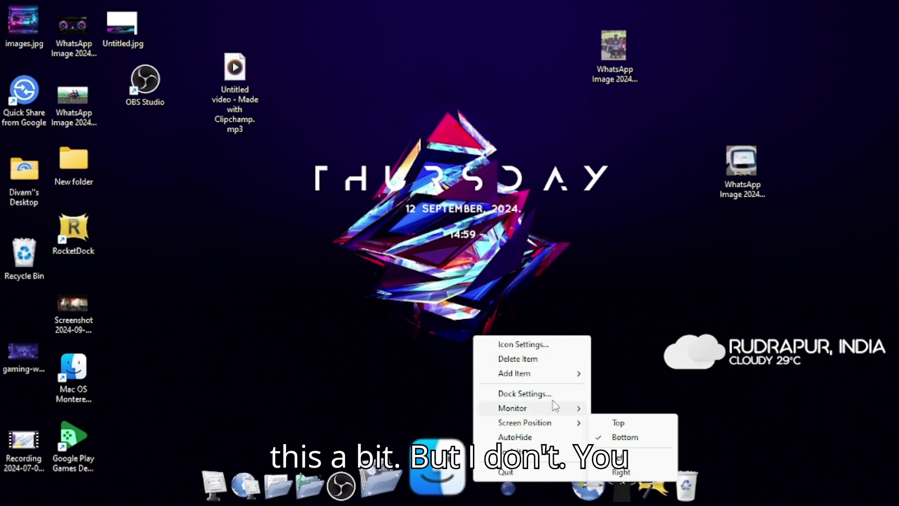
left_click(463, 490)
right_click(460, 486)
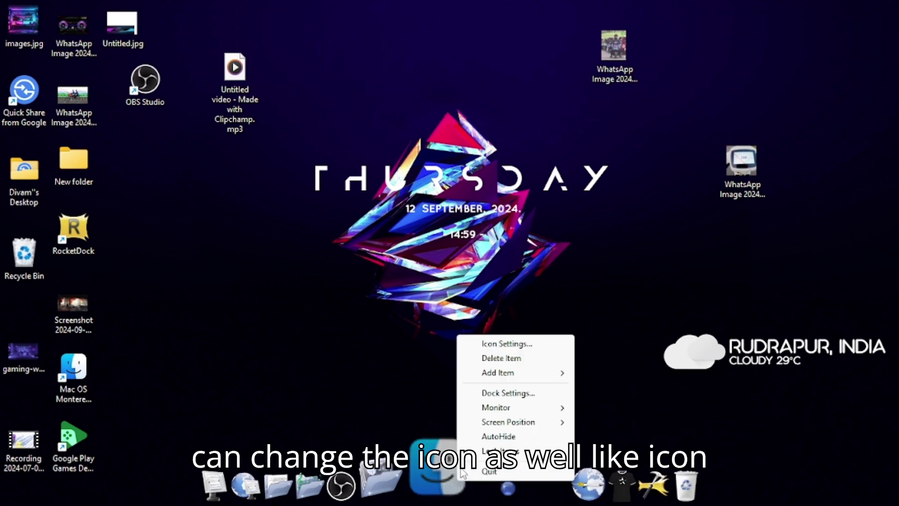
left_click(525, 346)
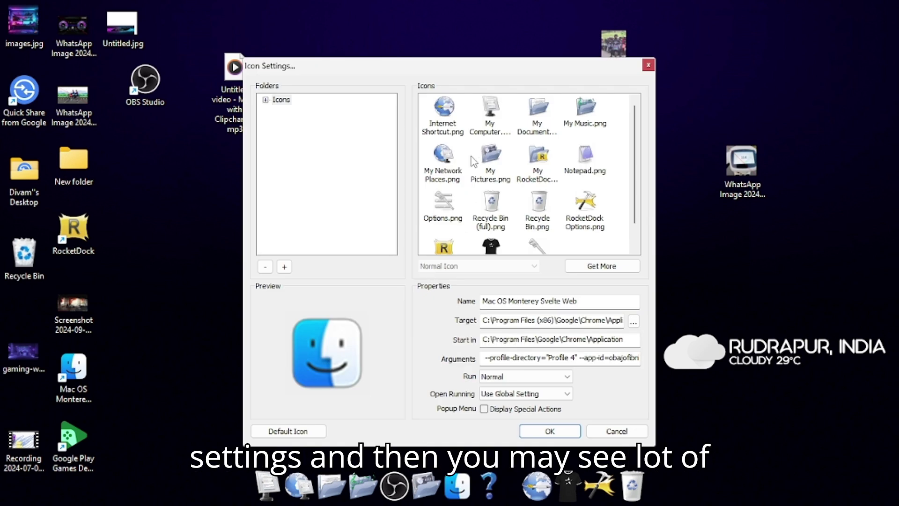
scroll(530, 204, "down", 1)
scroll(530, 203, "up", 1)
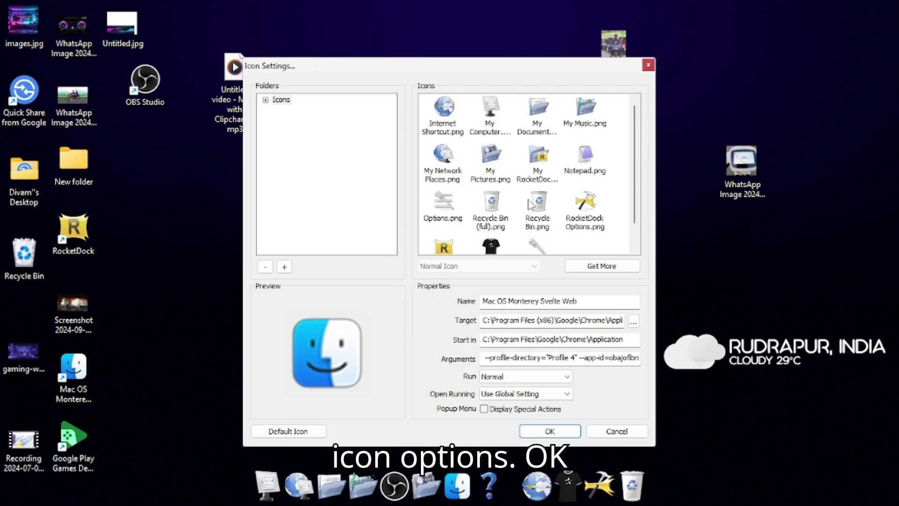
scroll(526, 211, "down", 1)
scroll(525, 215, "up", 1)
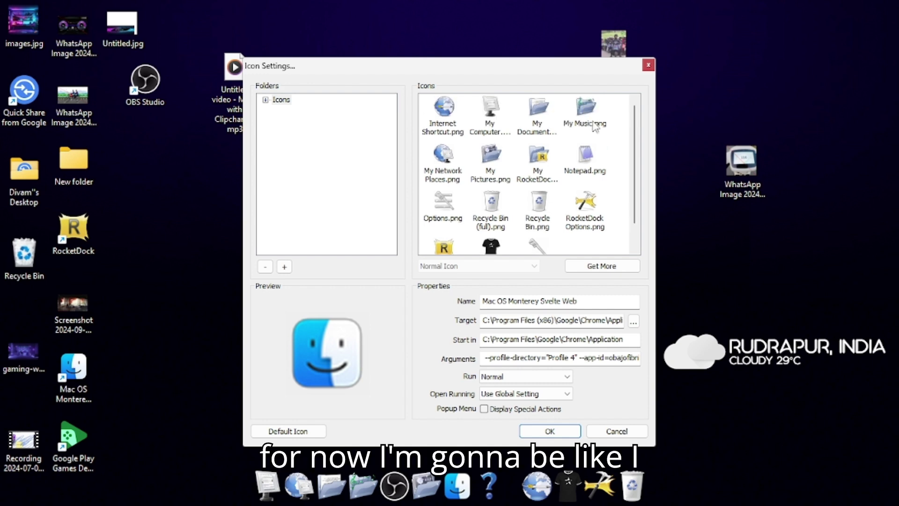
left_click(648, 67)
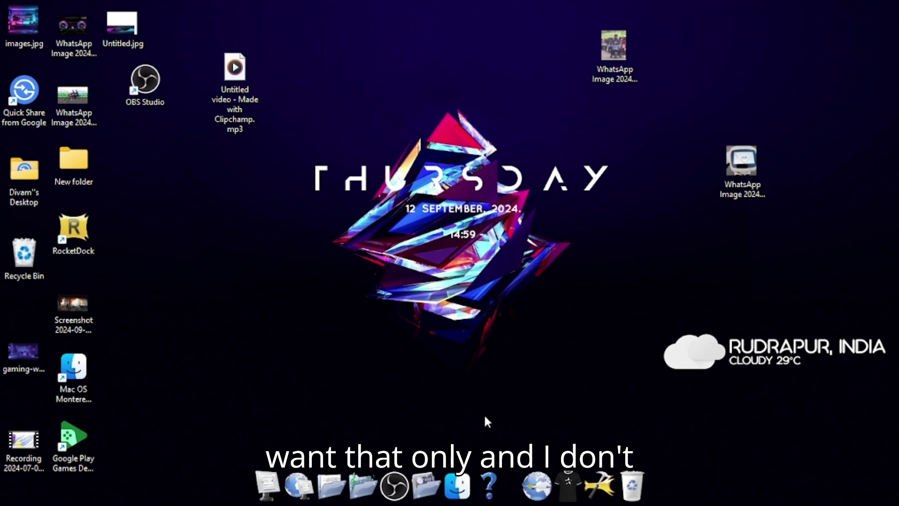
Delete the dark shirt and wrench items from the dock
right_click(573, 476)
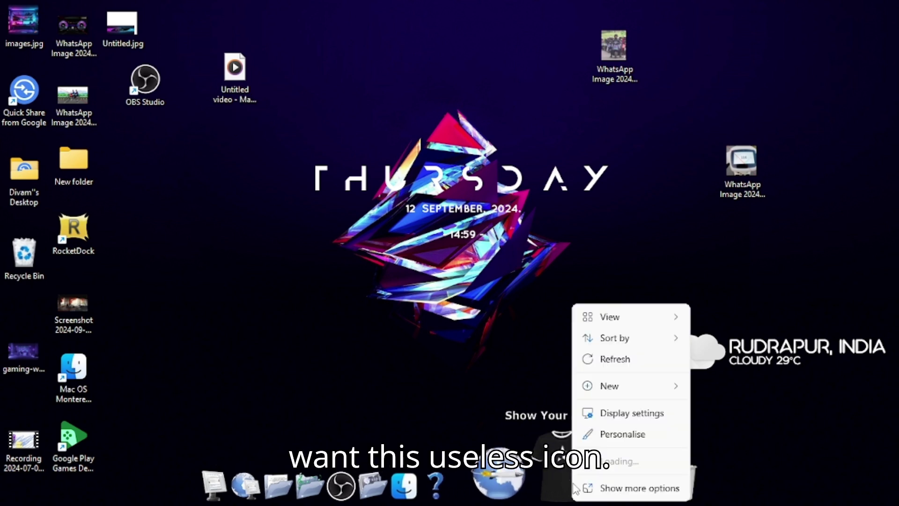
right_click(565, 472)
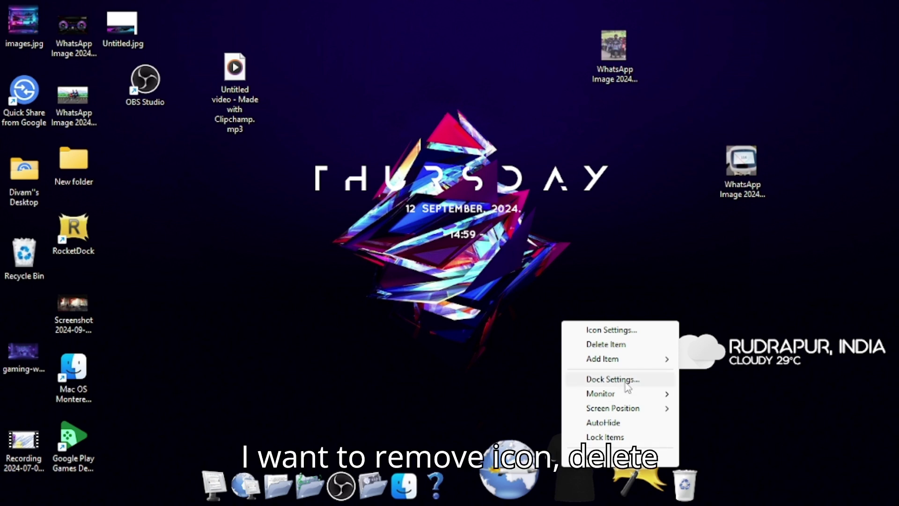
left_click(606, 344)
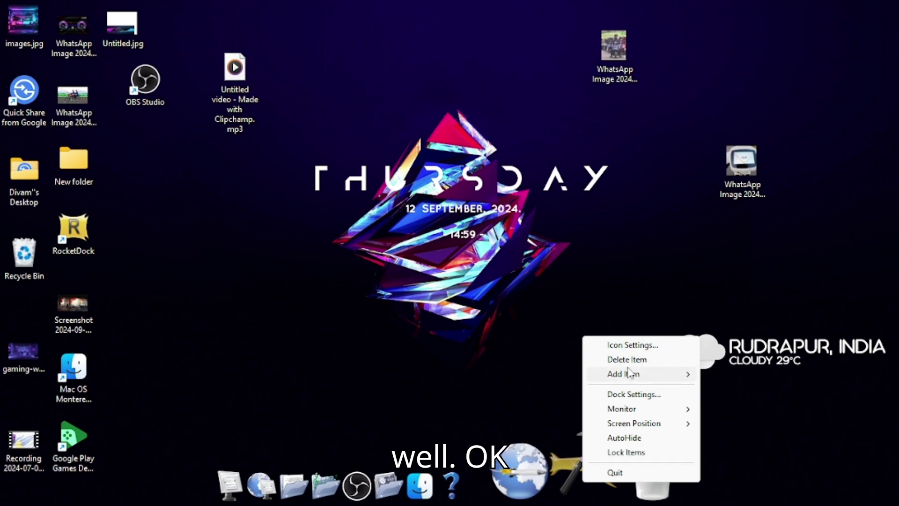
left_click(628, 361)
Empty the Recycle Bin from its dock icon, permanently deleting the 10 items
right_click(604, 492)
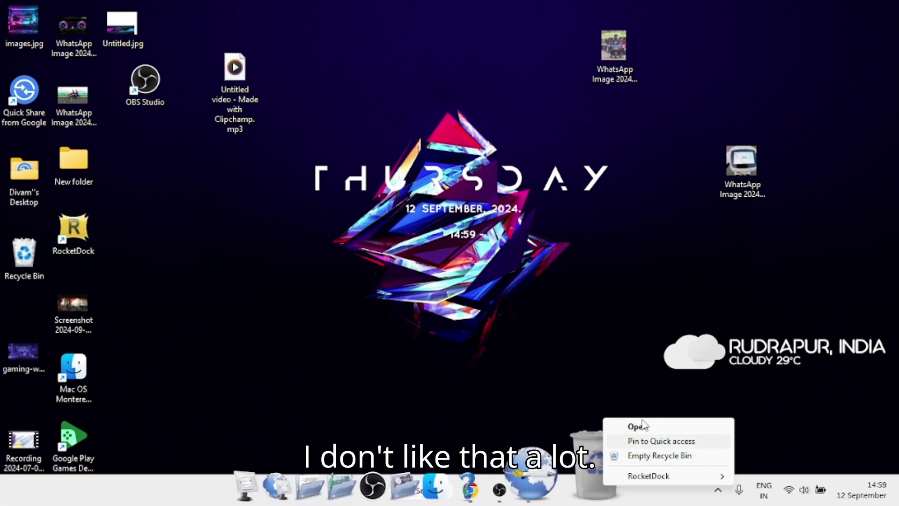
left_click(660, 456)
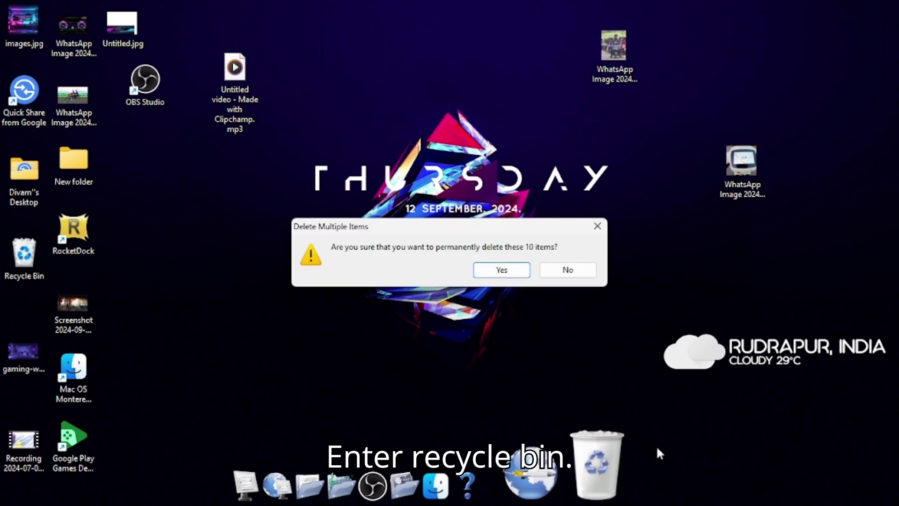
left_click(499, 270)
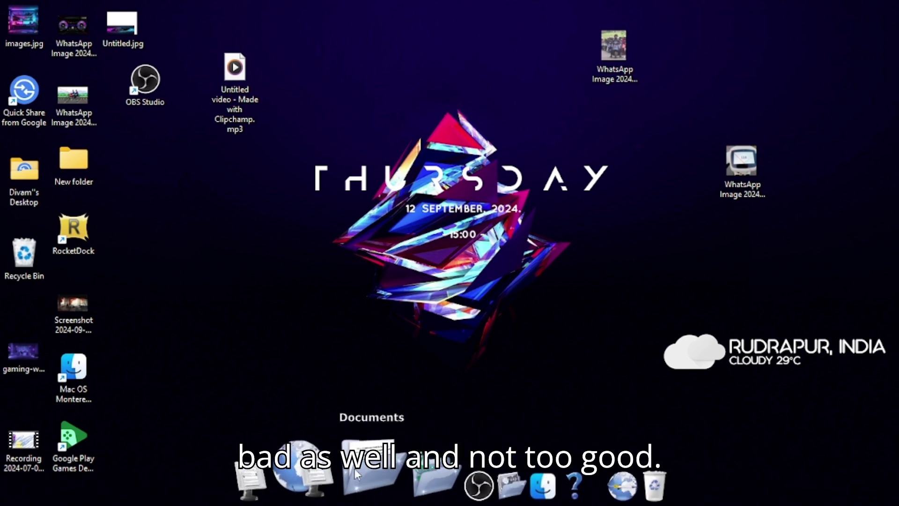
left_click(354, 469)
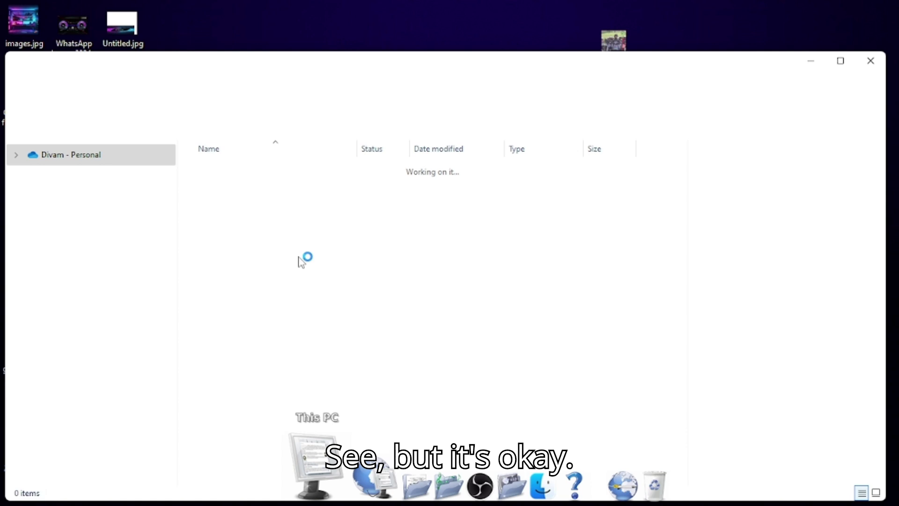
left_click(835, 61)
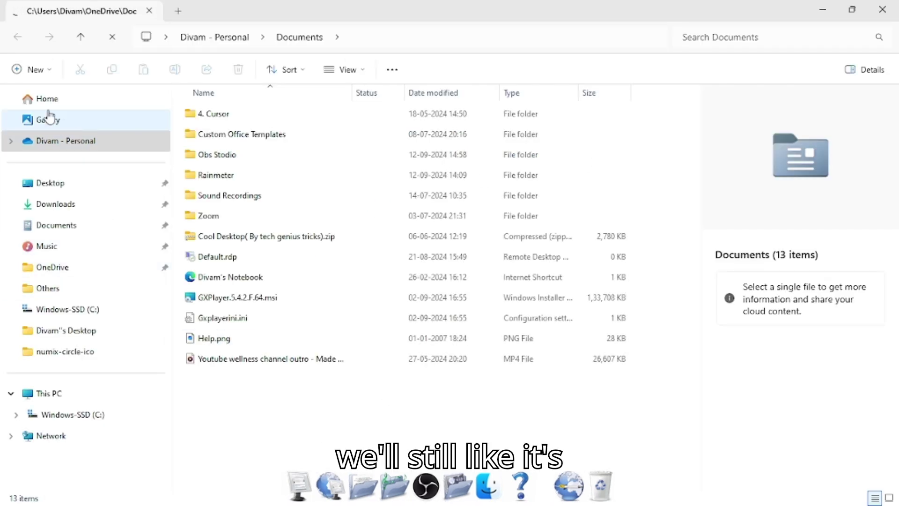
left_click(77, 185)
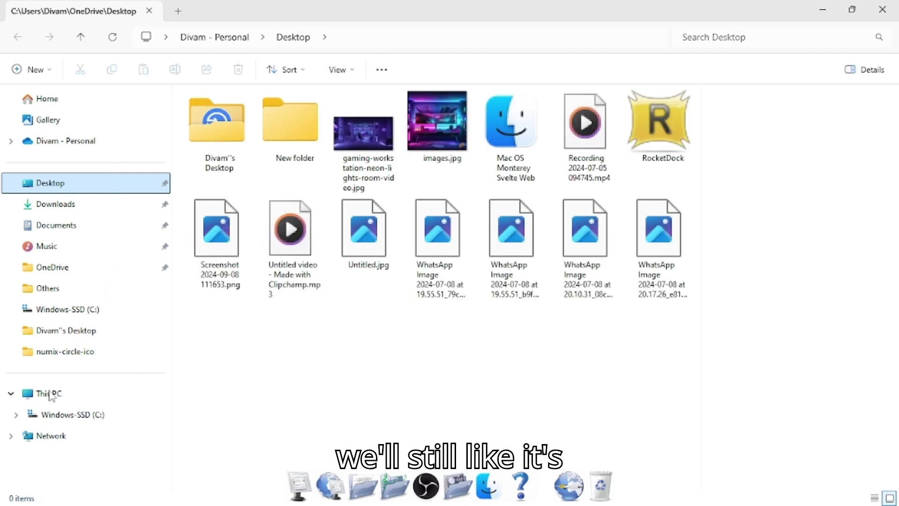
left_click(56, 416)
left_click(77, 97)
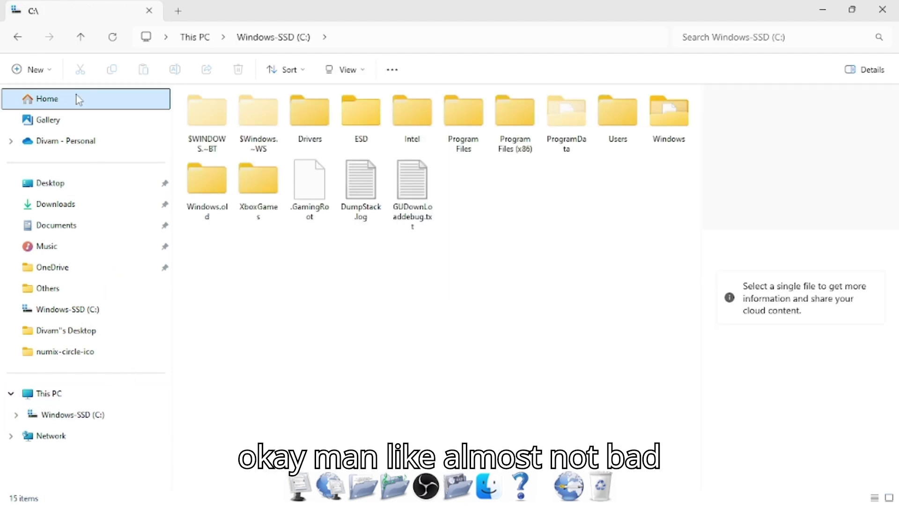
left_click(717, 31)
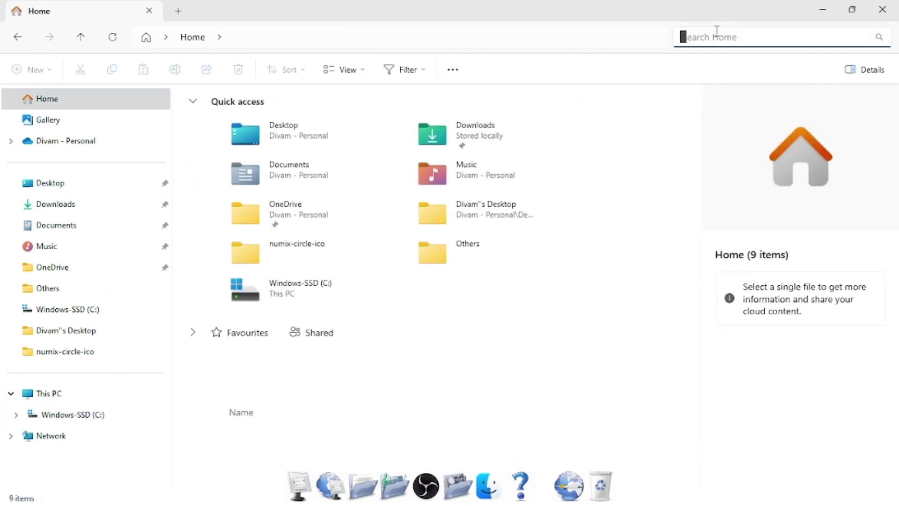
type("Roc")
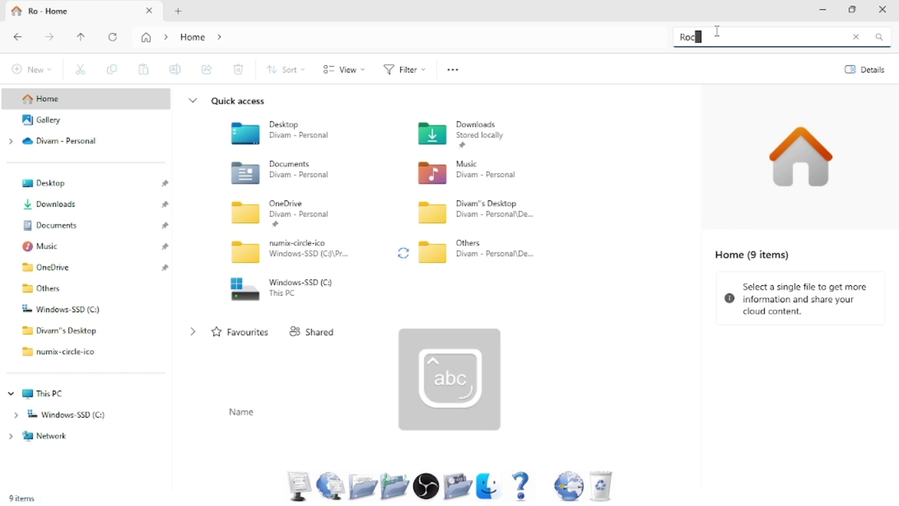
type("ket")
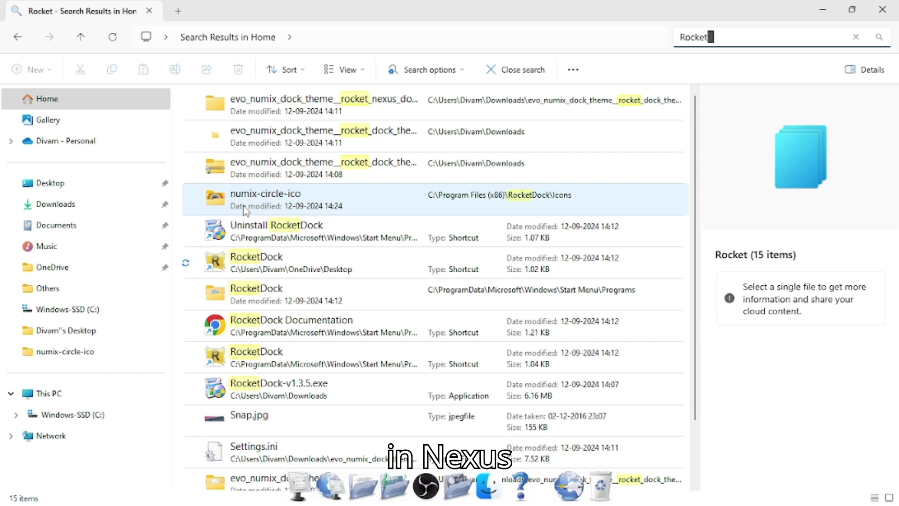
left_click(263, 302)
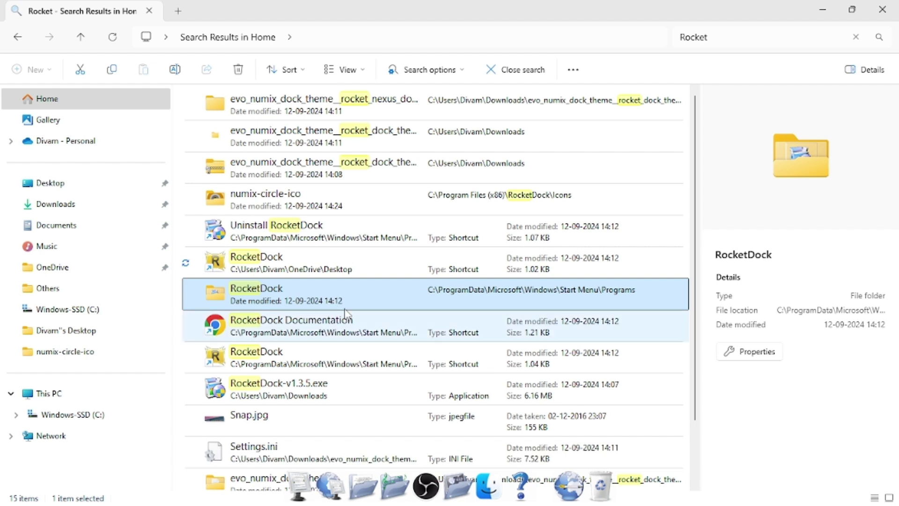
double_click(352, 295)
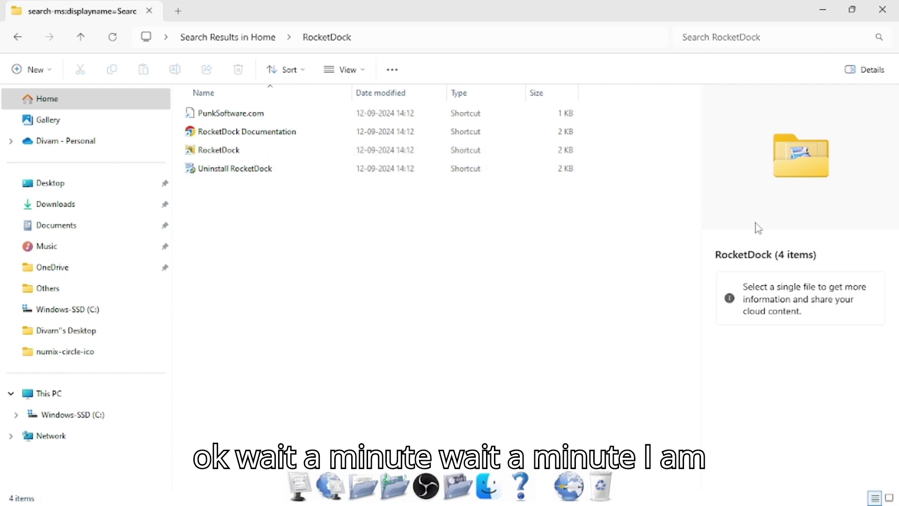
left_click(882, 10)
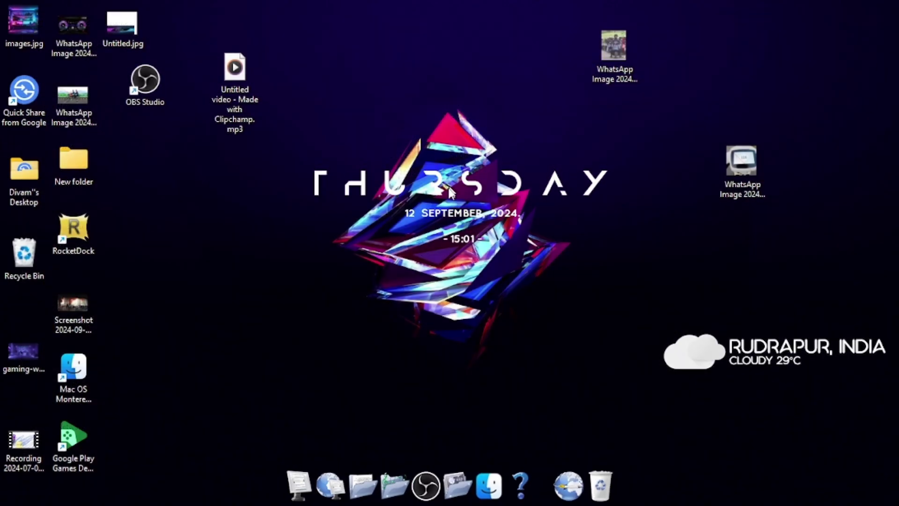
Turn off Show desktop icons from the desktop View menu
right_click(481, 340)
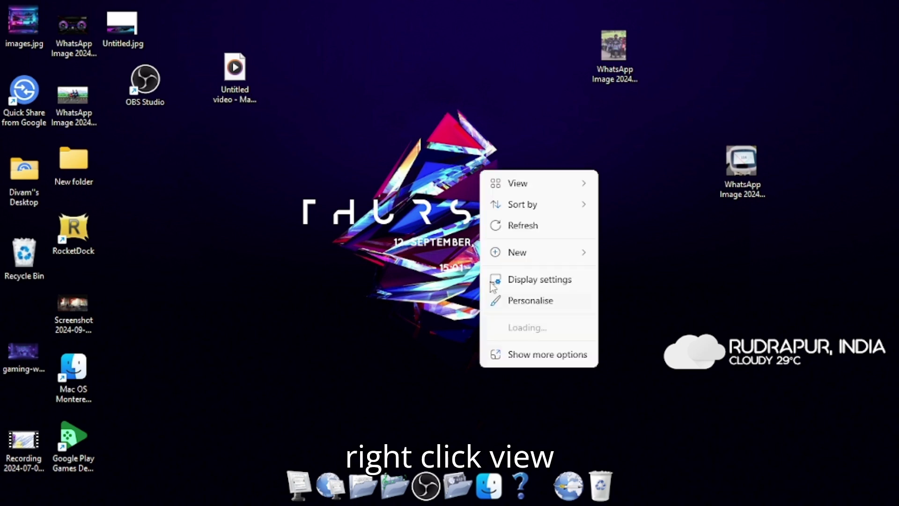
mouse_move(518, 184)
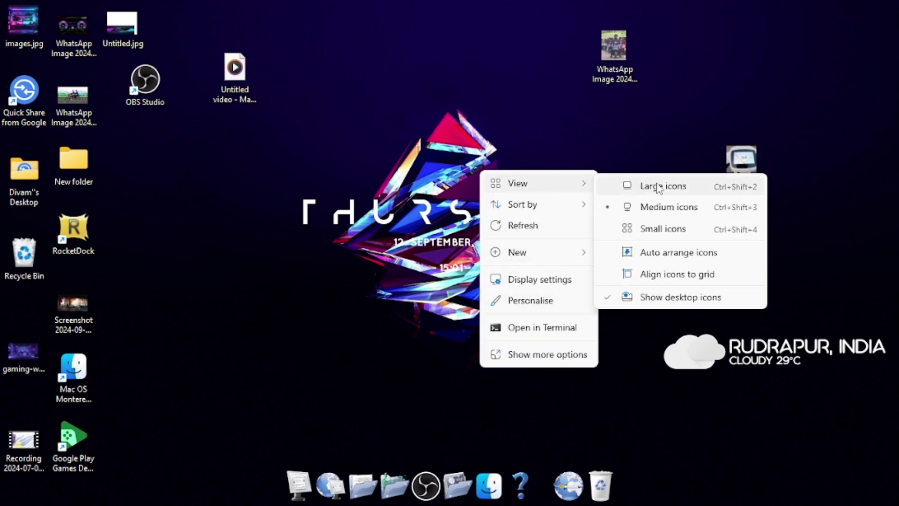
left_click(668, 298)
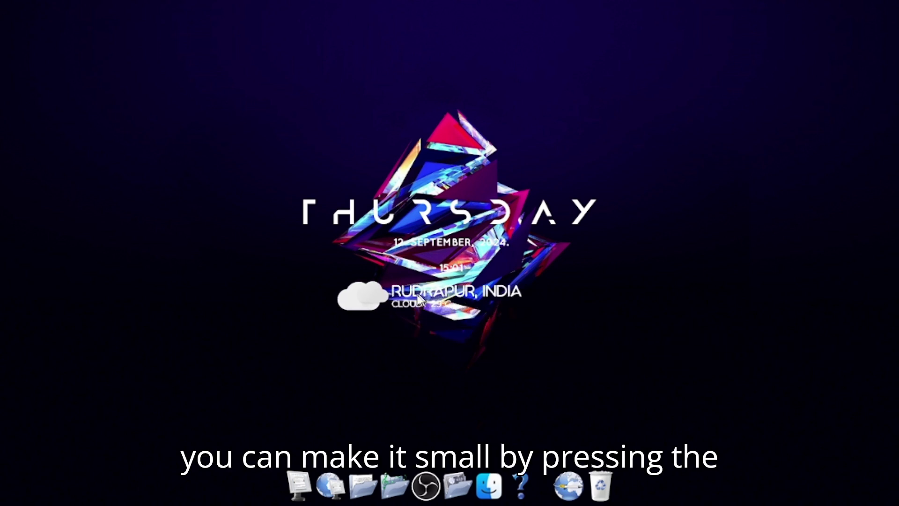
Move the Mond clock to the top-left and place the weather widget just below it
mouse_move(417, 297)
left_mouse_down()
mouse_move(448, 295)
mouse_move(446, 302)
left_mouse_up()
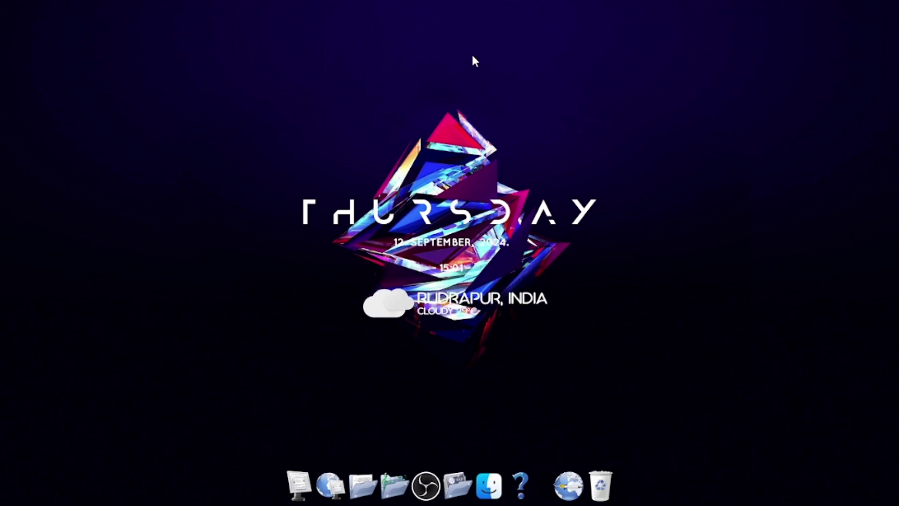
left_click_drag(481, 229, 114, 124)
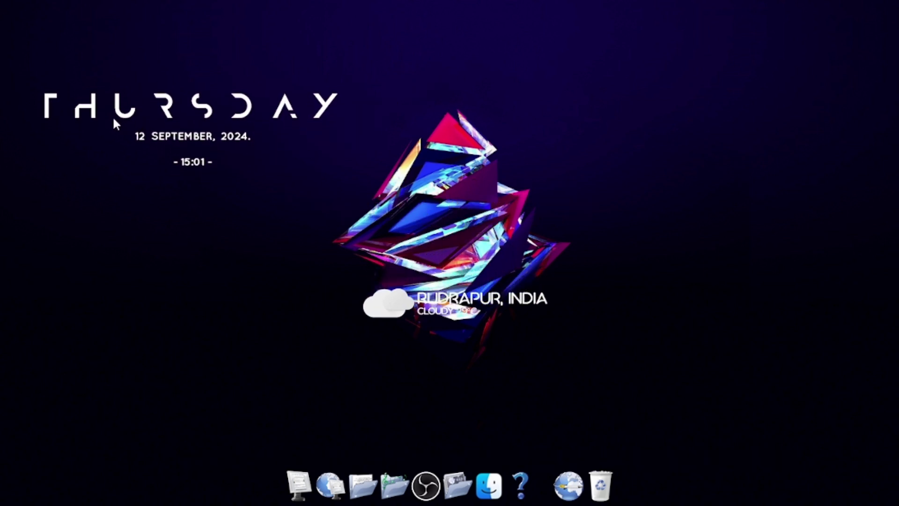
left_click_drag(396, 300, 91, 196)
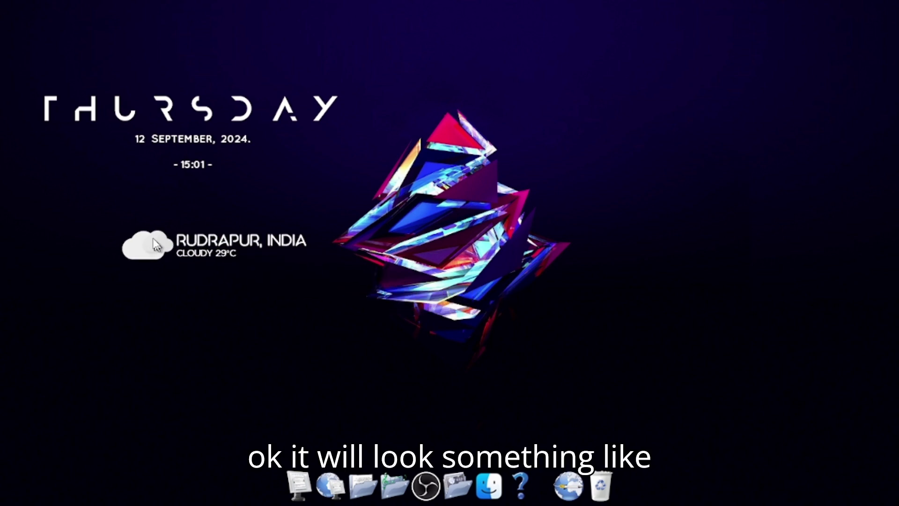